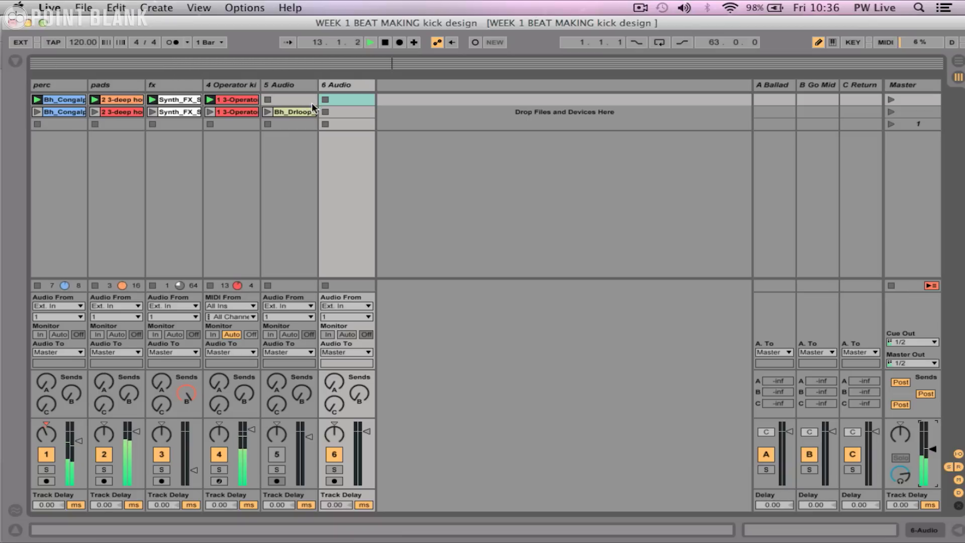
# Replay the session, solo then unsolo track 4, and select the 6 Audio track
pyautogui.press('space')
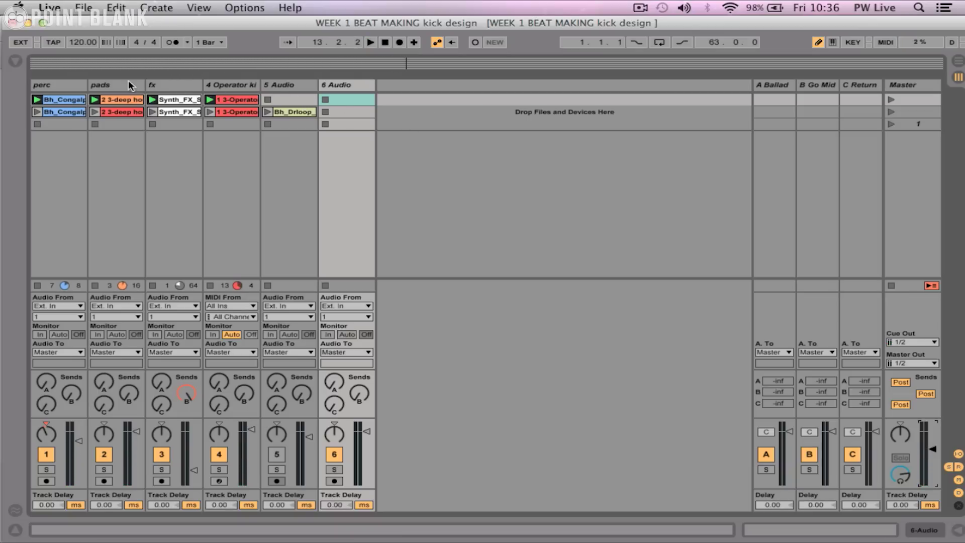
pyautogui.click(128, 84)
pyautogui.press('space')
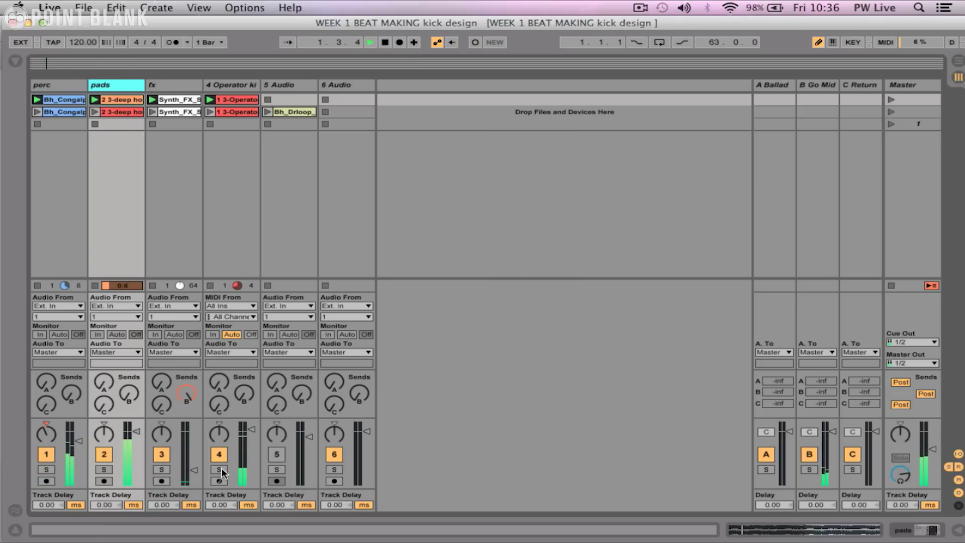
pyautogui.click(220, 469)
pyautogui.click(219, 469)
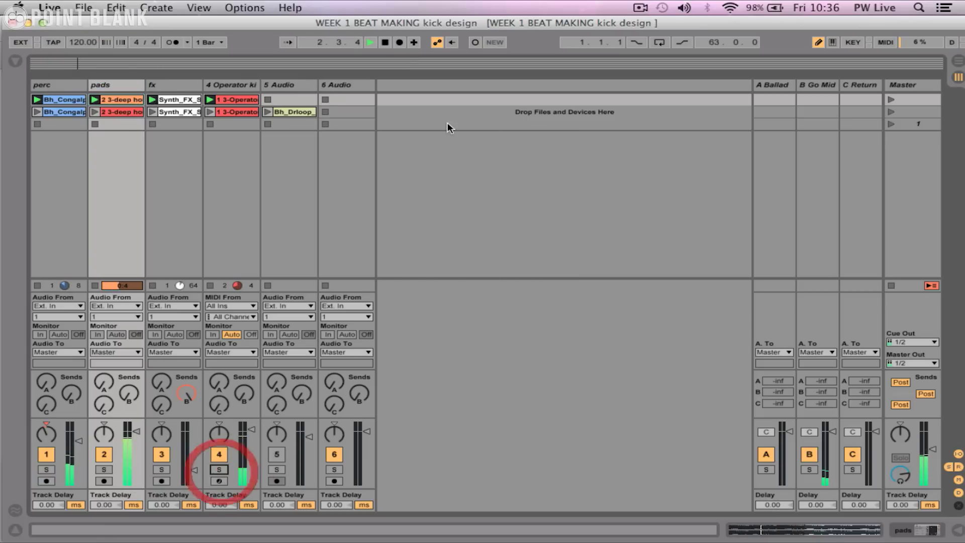
pyautogui.click(360, 86)
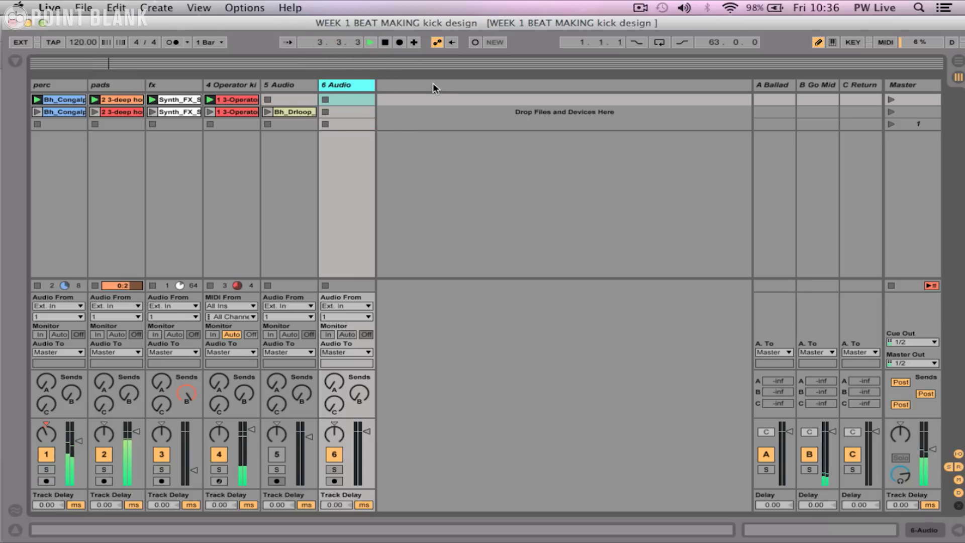
pyautogui.press('space')
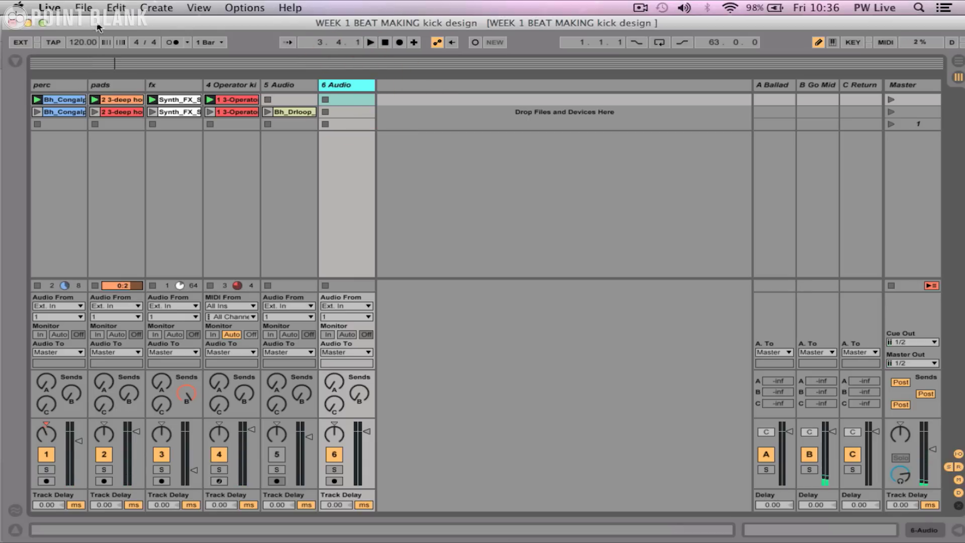
# Insert a new MIDI track and load the Impulse instrument onto it from the browser
pyautogui.click(156, 8)
pyautogui.click(178, 75)
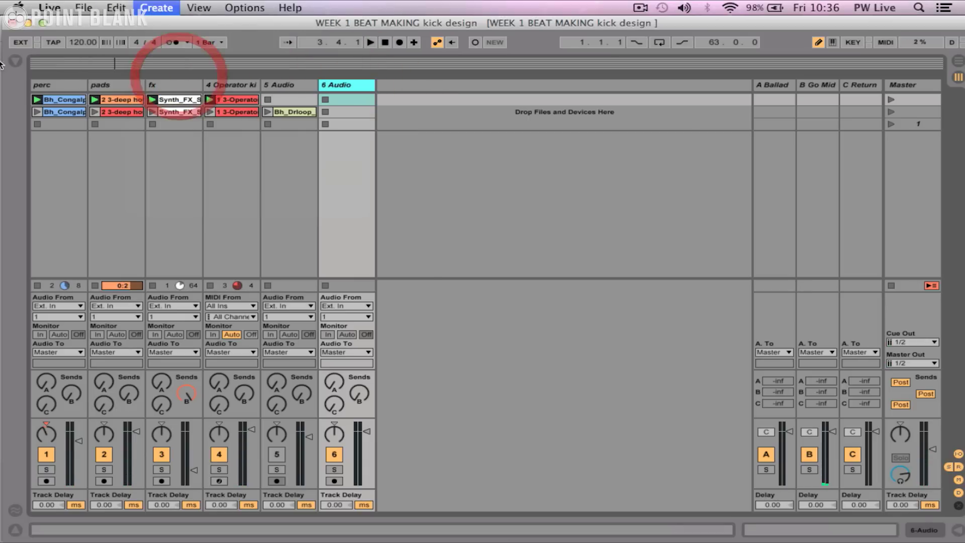
pyautogui.click(15, 61)
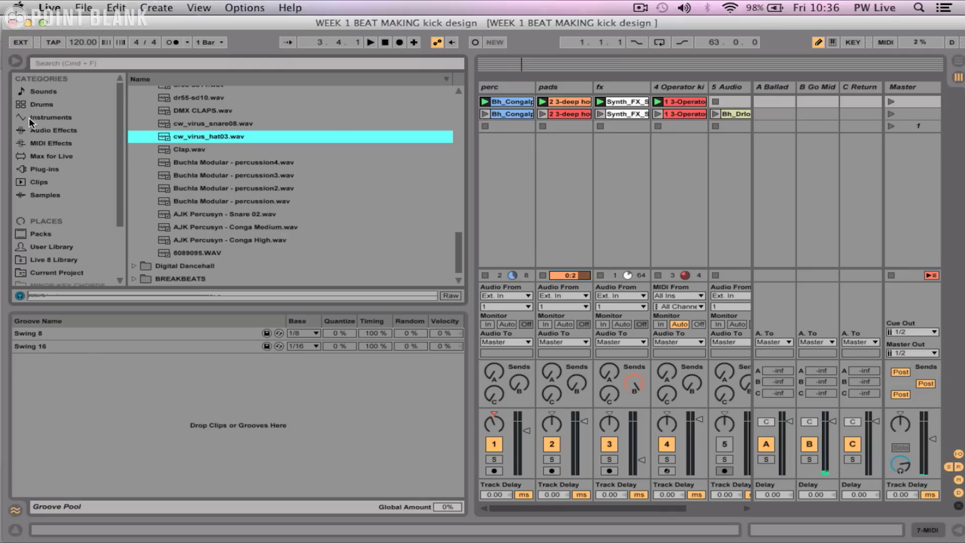
pyautogui.click(50, 117)
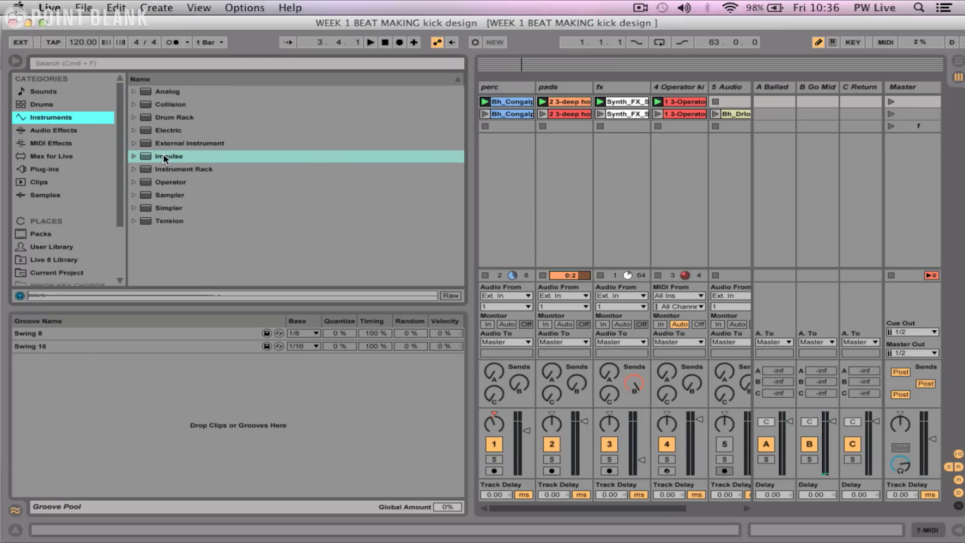
pyautogui.click(166, 157)
pyautogui.doubleClick(166, 157)
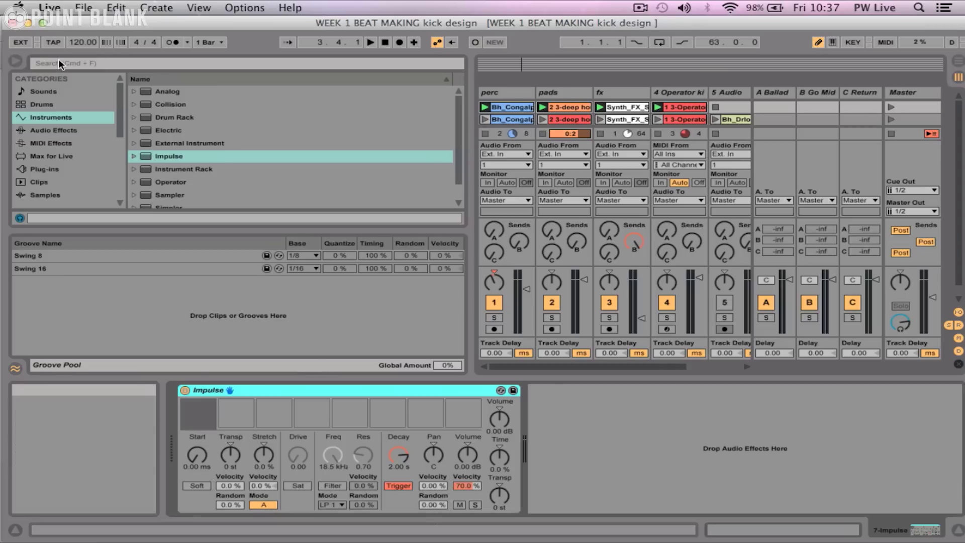
pyautogui.click(15, 61)
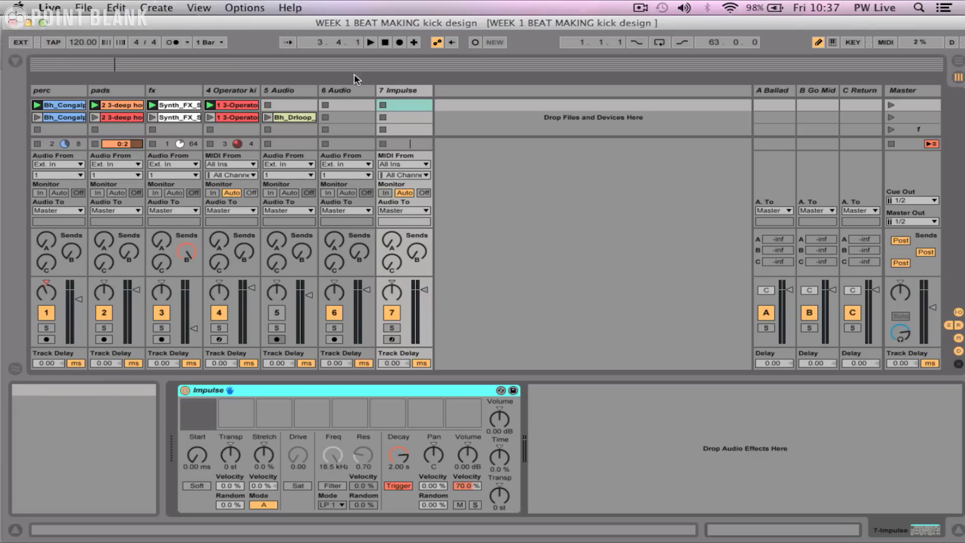
# Select the 7 Impulse track and open the NICE HITS folder under SAMPLES in the browser
pyautogui.click(404, 90)
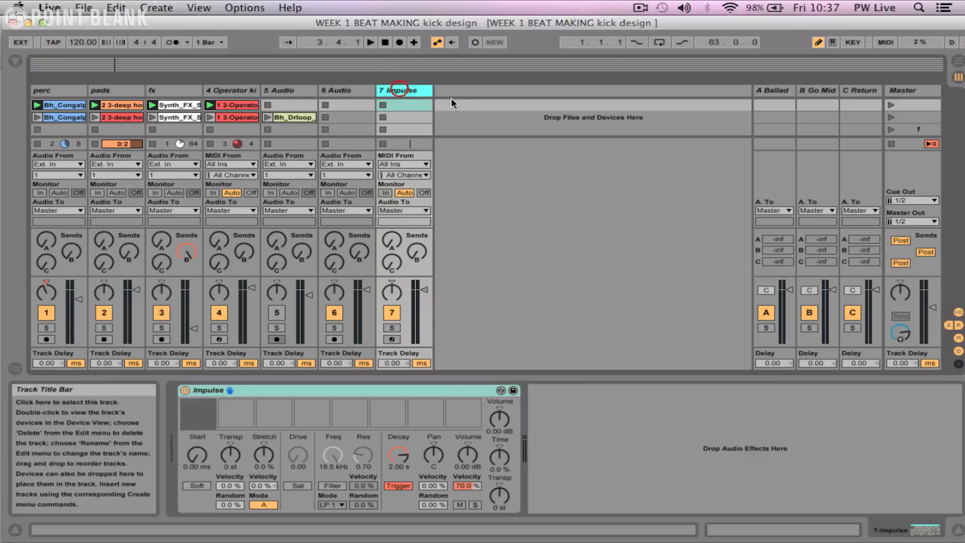
pyautogui.click(16, 62)
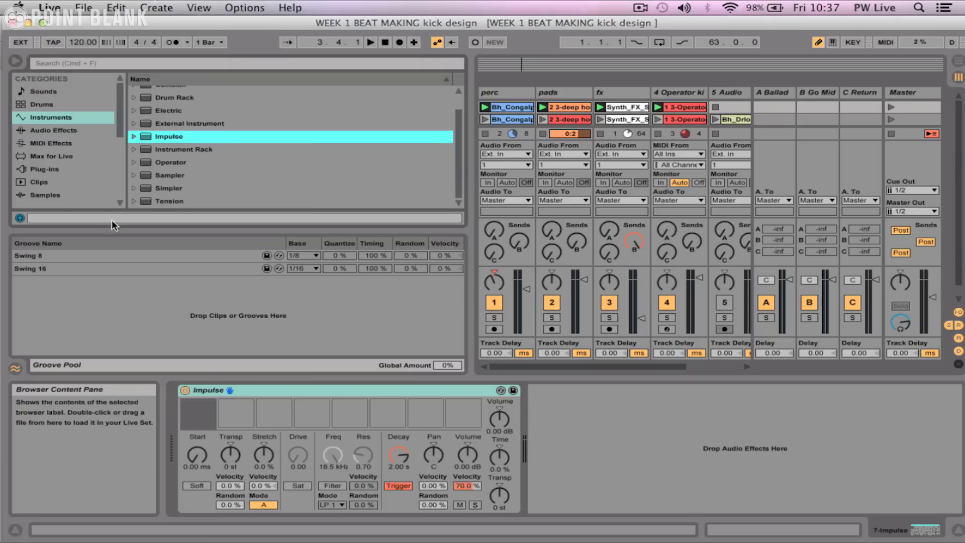
pyautogui.scroll(-5, 80, 201)
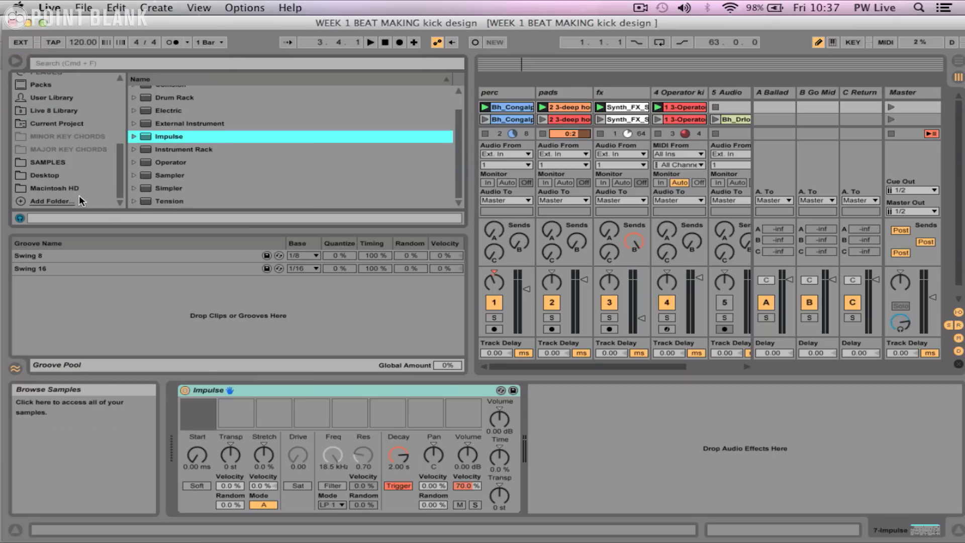
pyautogui.click(50, 162)
pyautogui.scroll(10, 241, 159)
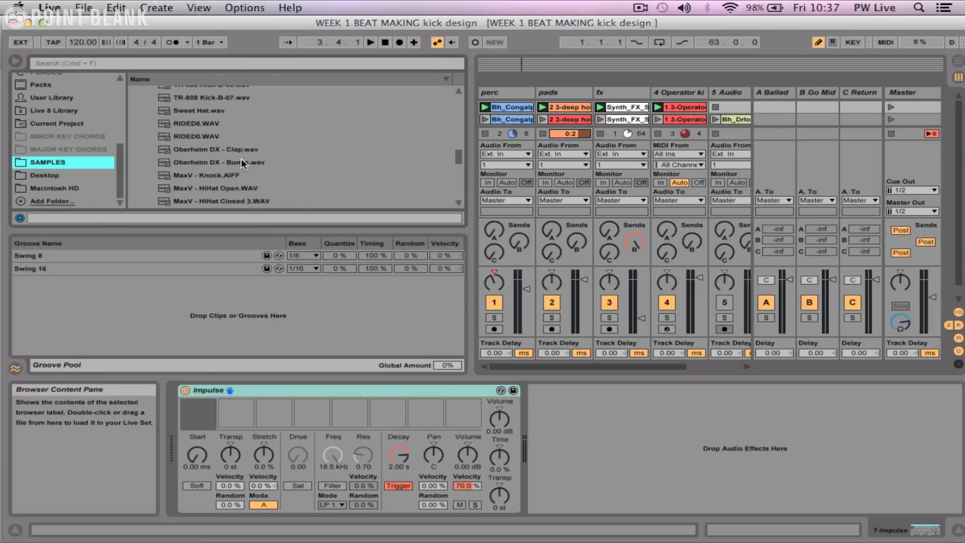
pyautogui.click(142, 188)
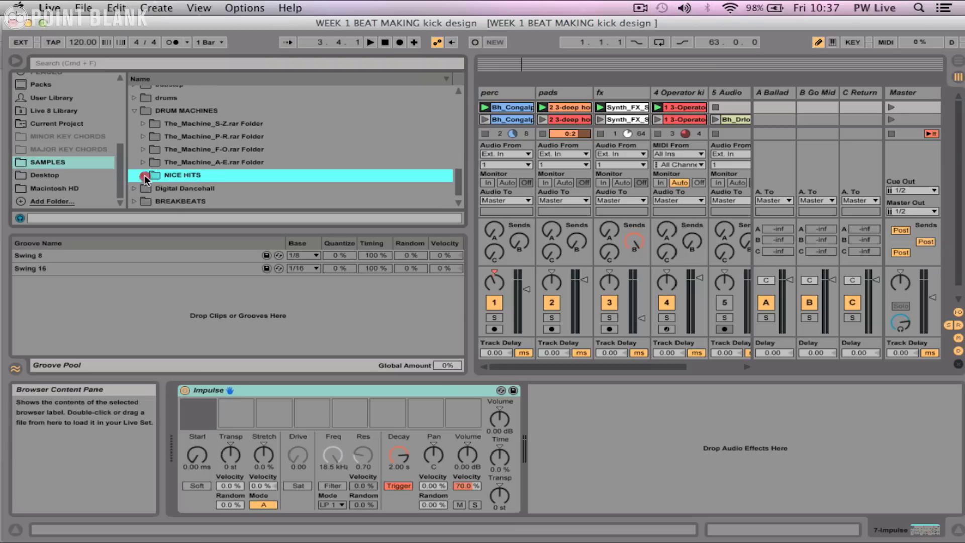
pyautogui.click(182, 175)
pyautogui.click(143, 176)
# Preview TR-808 Kick-B-07, then settle on TR-808 Kick-B-09 as the kick
pyautogui.scroll(-3, 191, 185)
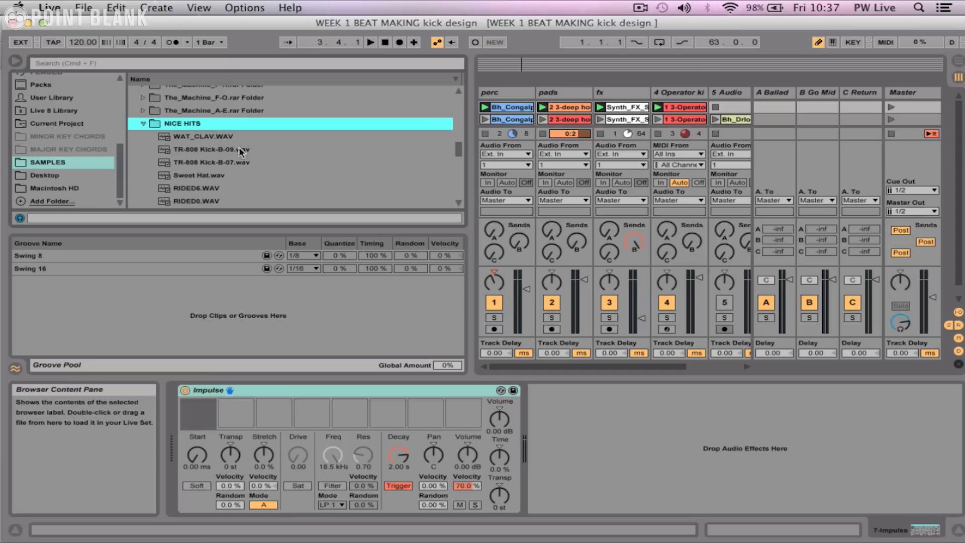
pyautogui.click(239, 160)
pyautogui.click(216, 152)
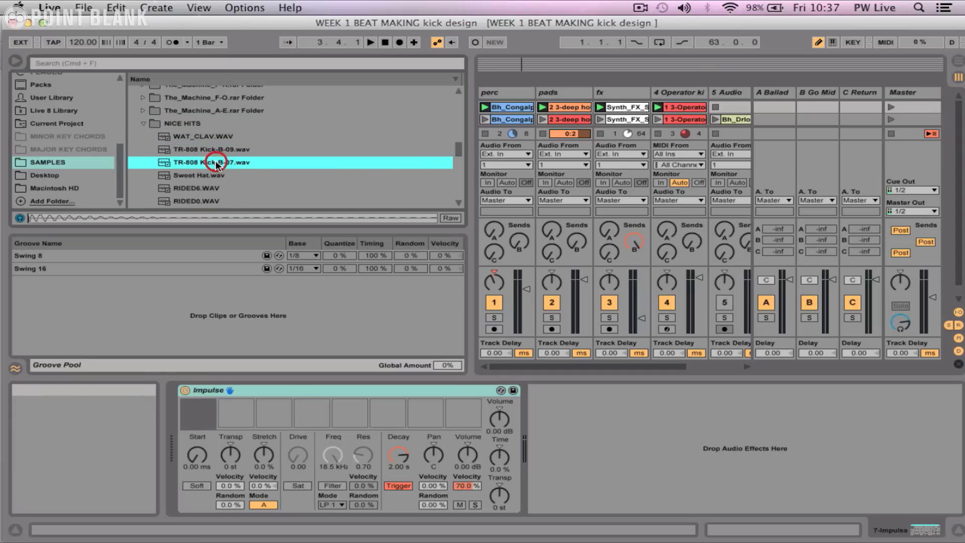
pyautogui.click(216, 152)
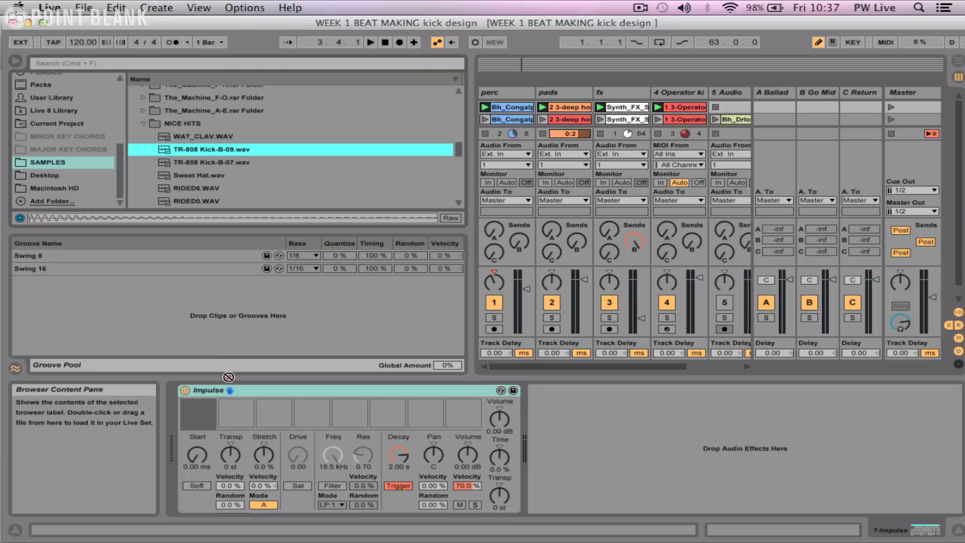
# Audition hat and clap samples and load WAT_CLAV.WAV into Impulse's second slot
pyautogui.moveTo(228, 376); pyautogui.dragTo(203, 413)
pyautogui.scroll(-2, 231, 161)
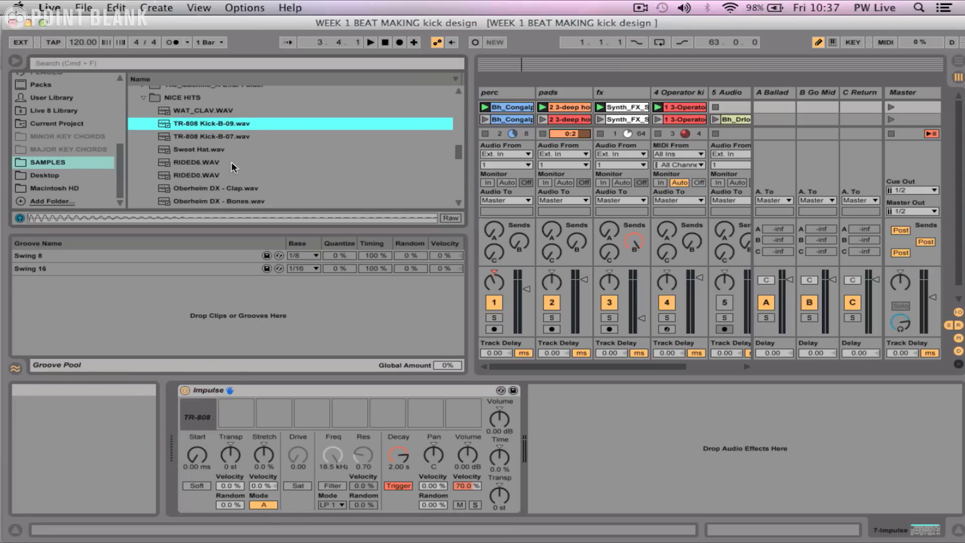
pyautogui.click(216, 149)
pyautogui.click(214, 161)
pyautogui.click(213, 174)
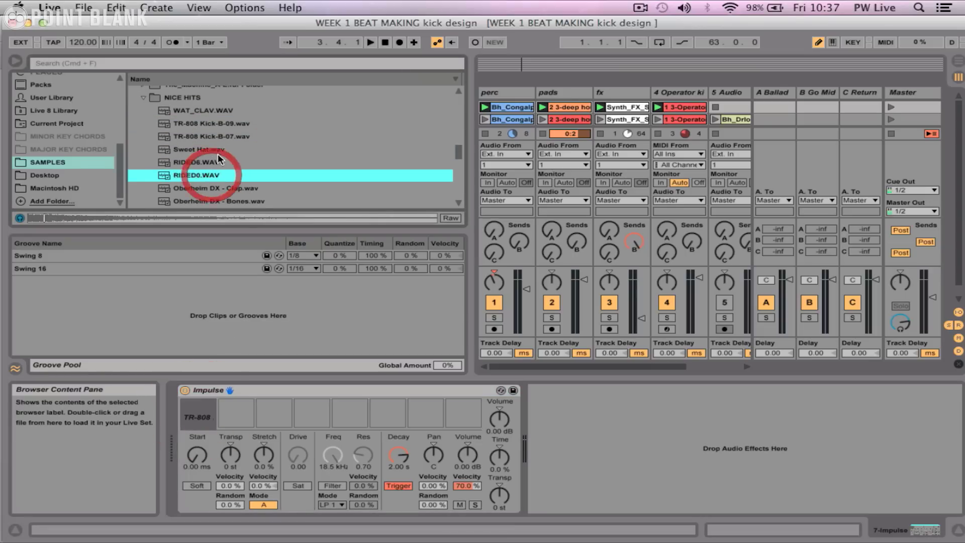
pyautogui.click(216, 148)
pyautogui.scroll(-1, 216, 145)
pyautogui.click(221, 175)
pyautogui.click(225, 187)
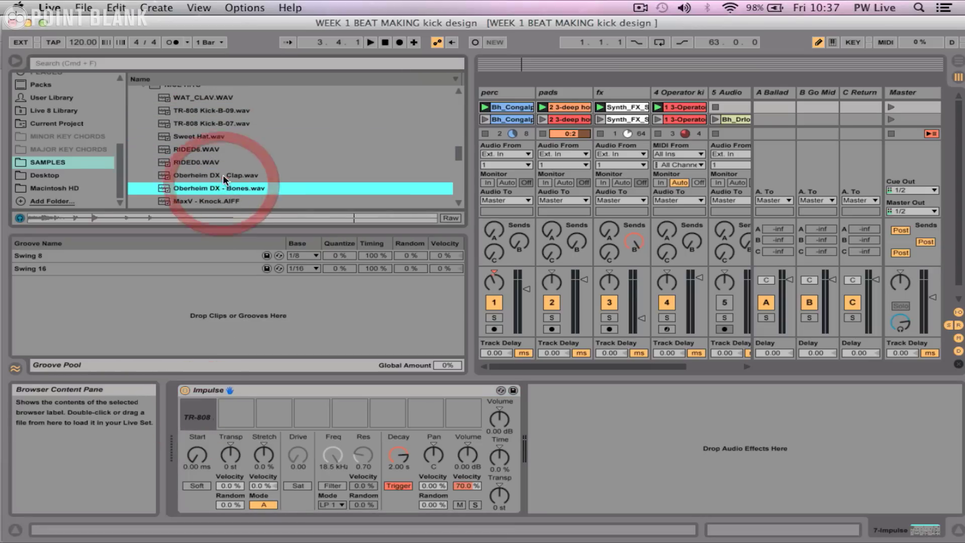
pyautogui.click(224, 176)
pyautogui.scroll(-2, 221, 170)
pyautogui.scroll(4, 218, 143)
pyautogui.click(216, 123)
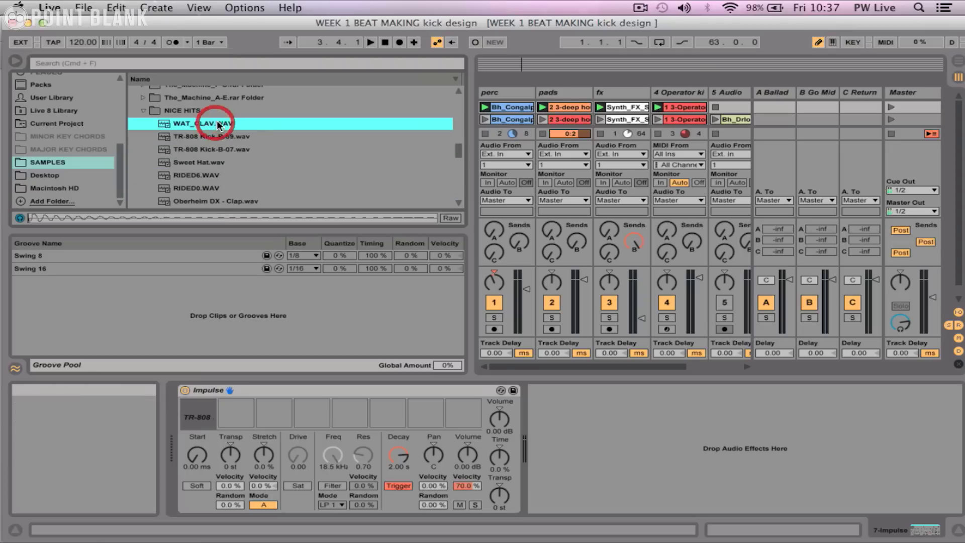
pyautogui.moveTo(204, 126); pyautogui.dragTo(233, 411)
# Load the Oberheim DX - Clap sample into Impulse's third slot
pyautogui.scroll(-2, 300, 105)
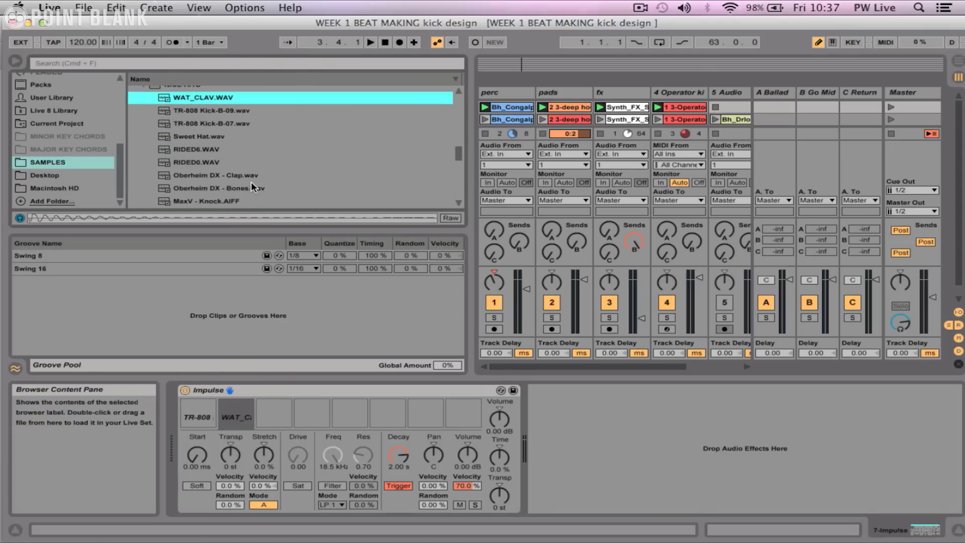
pyautogui.scroll(-1, 255, 171)
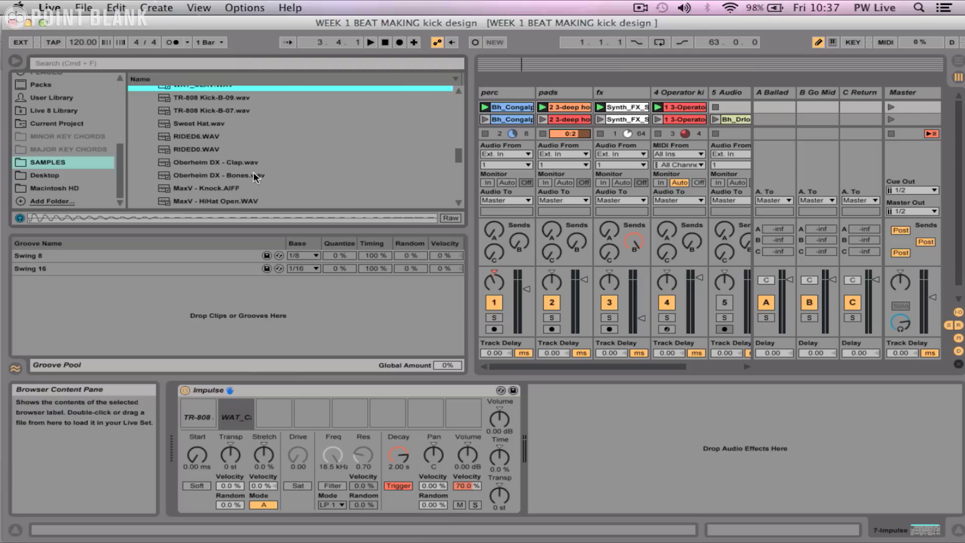
pyautogui.click(251, 164)
pyautogui.click(247, 175)
pyautogui.click(245, 162)
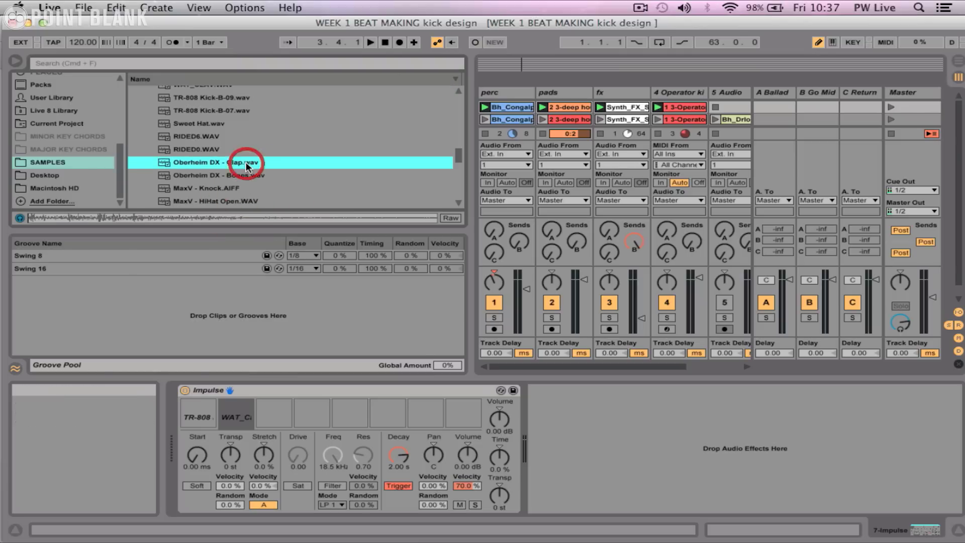
pyautogui.moveTo(234, 162); pyautogui.dragTo(266, 417)
# Audition the MaxV Knock, HiHat Open, HiHat Closed 3, click and Conga samples
pyautogui.scroll(-2, 249, 194)
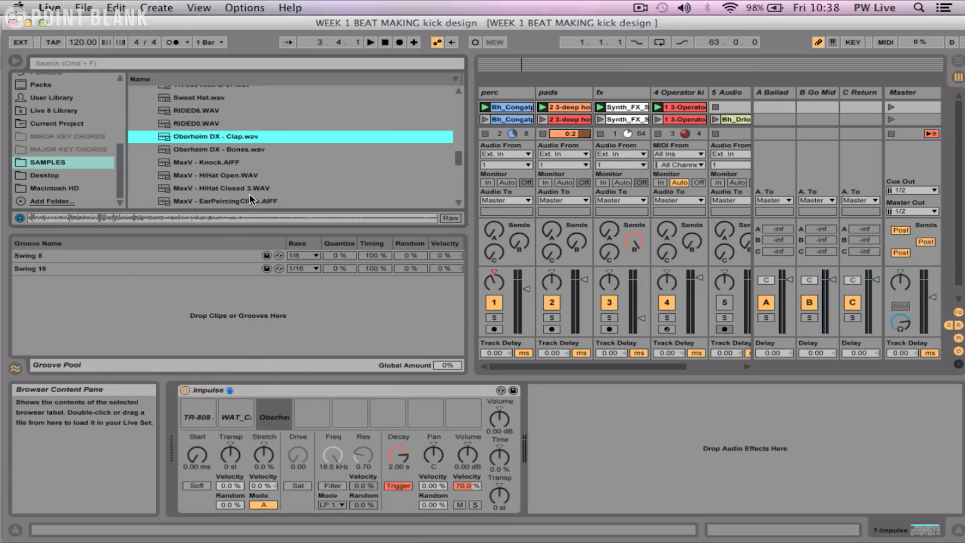
pyautogui.click(236, 162)
pyautogui.click(234, 174)
pyautogui.click(227, 188)
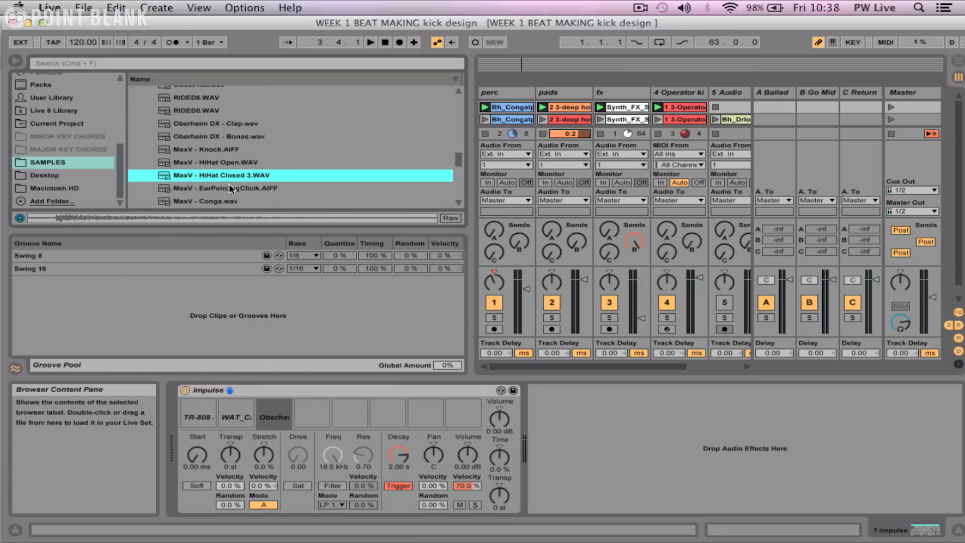
pyautogui.scroll(-1, 228, 188)
pyautogui.click(228, 187)
pyautogui.scroll(-2, 224, 181)
pyautogui.click(222, 175)
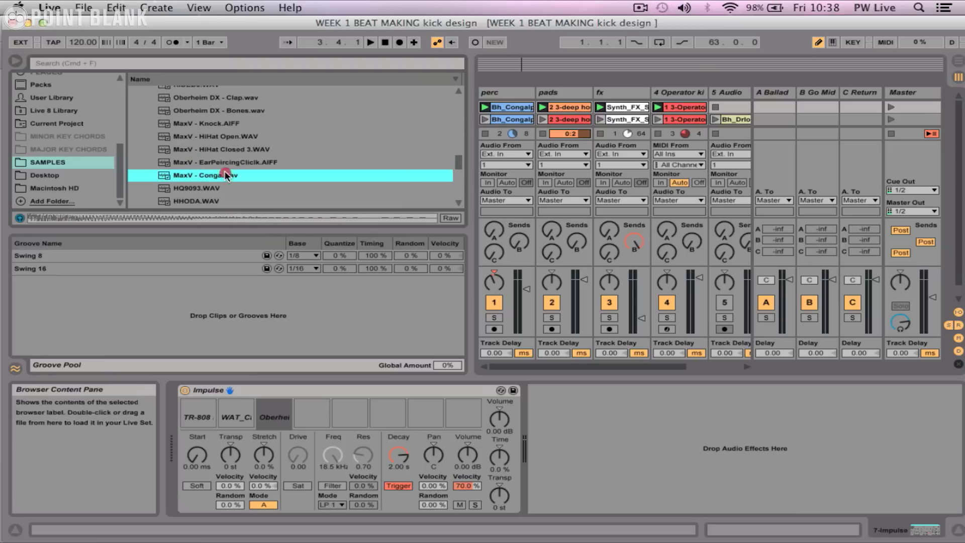
# Load Conga High into Impulse's fourth slot
pyautogui.scroll(-9, 224, 177)
pyautogui.scroll(-5, 225, 176)
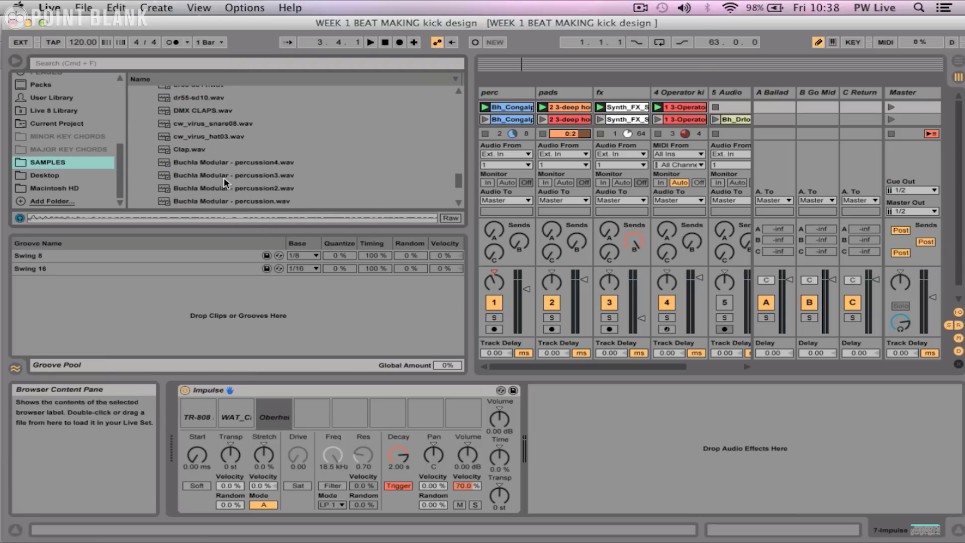
pyautogui.scroll(-3, 224, 177)
pyautogui.click(232, 150)
pyautogui.click(240, 150)
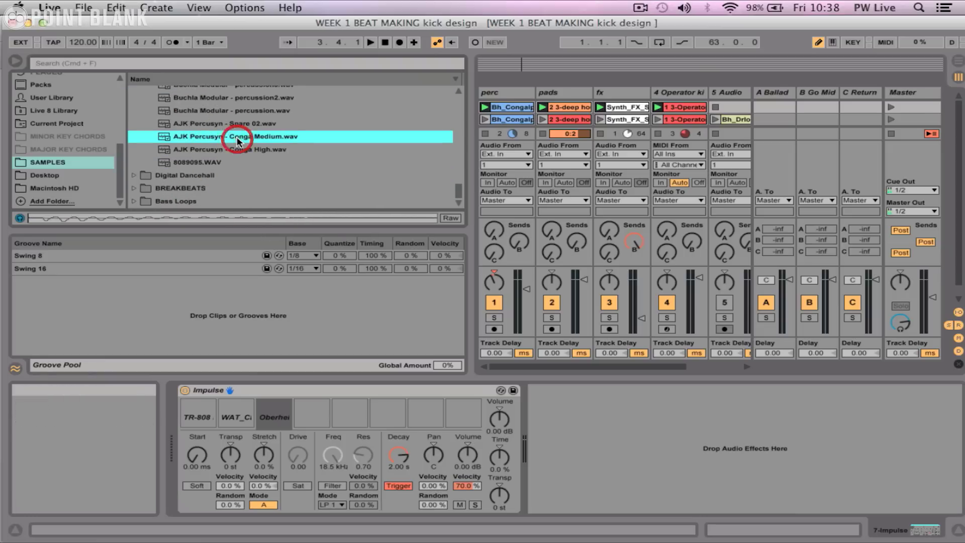
pyautogui.click(243, 150)
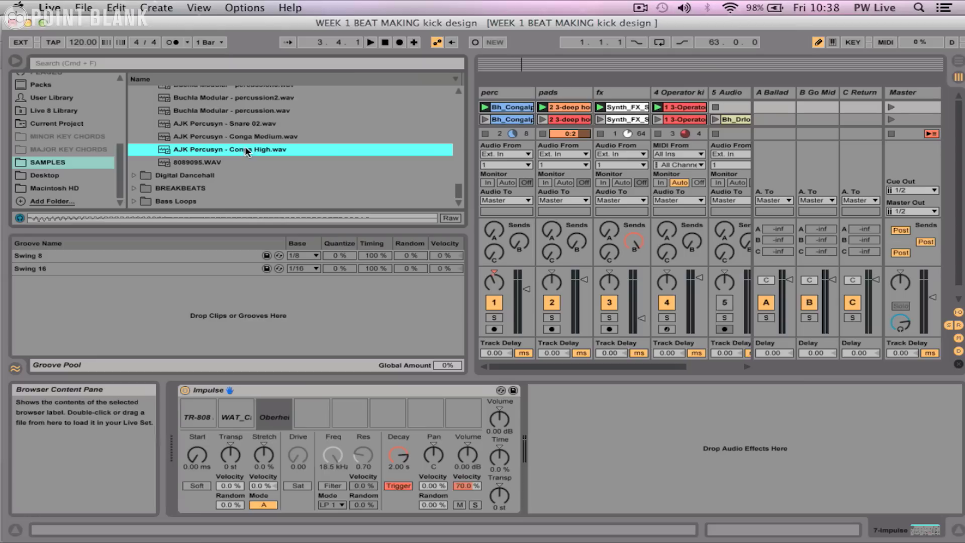
pyautogui.moveTo(246, 151); pyautogui.dragTo(312, 415)
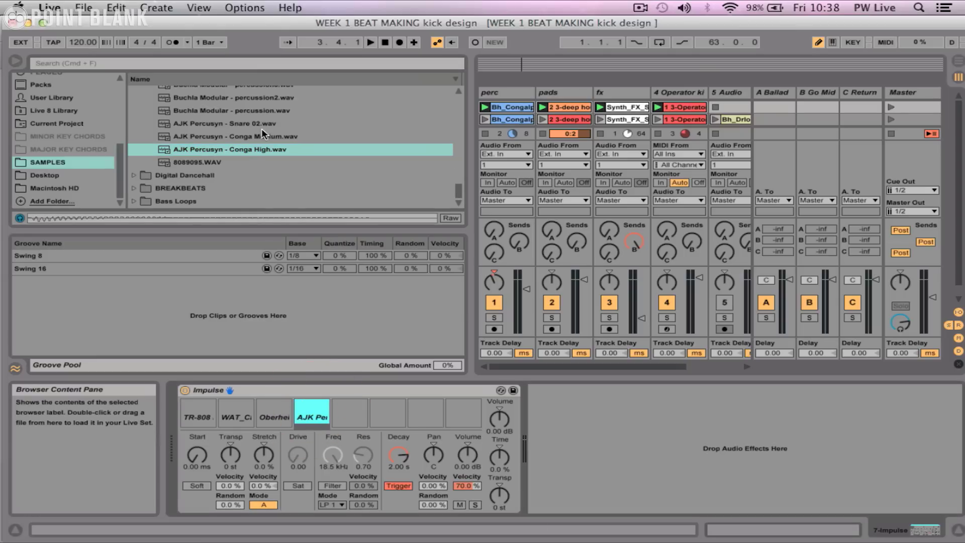
# Load Conga Medium into the fifth slot and Snare 02 into the sixth slot
pyautogui.click(258, 141)
pyautogui.moveTo(258, 141); pyautogui.dragTo(350, 416)
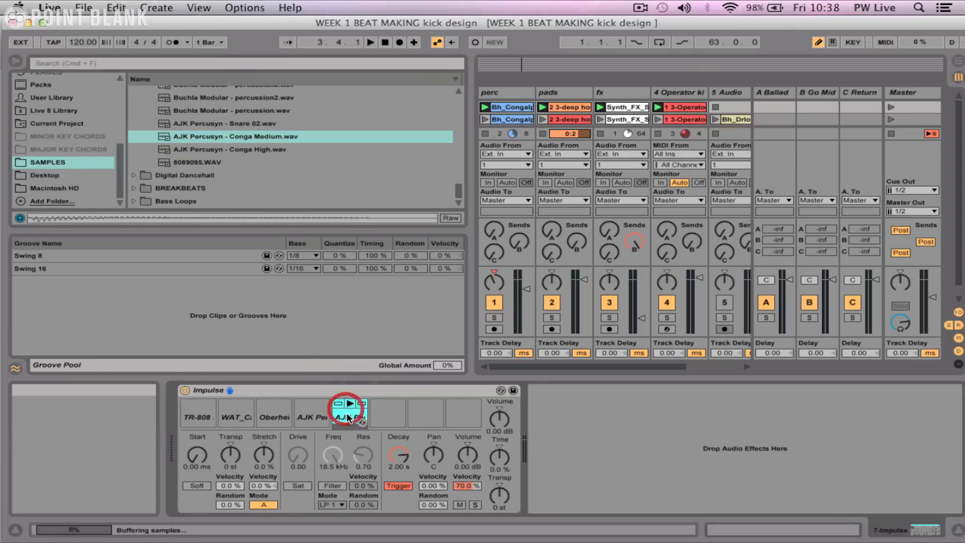
pyautogui.click(241, 132)
pyautogui.moveTo(241, 132); pyautogui.dragTo(388, 417)
# Audition Buchla percussion3 and Clap.wav, then place cw_virus_hat03 into Impulse's eighth slot
pyautogui.scroll(3, 275, 172)
pyautogui.click(269, 146)
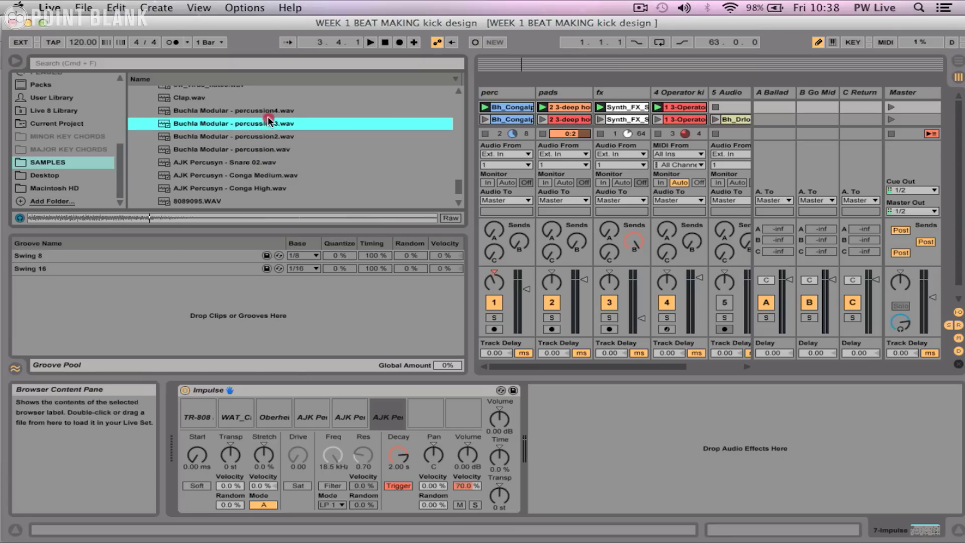
pyautogui.click(267, 120)
pyautogui.scroll(2, 266, 116)
pyautogui.click(196, 124)
pyautogui.click(201, 111)
pyautogui.scroll(2, 234, 116)
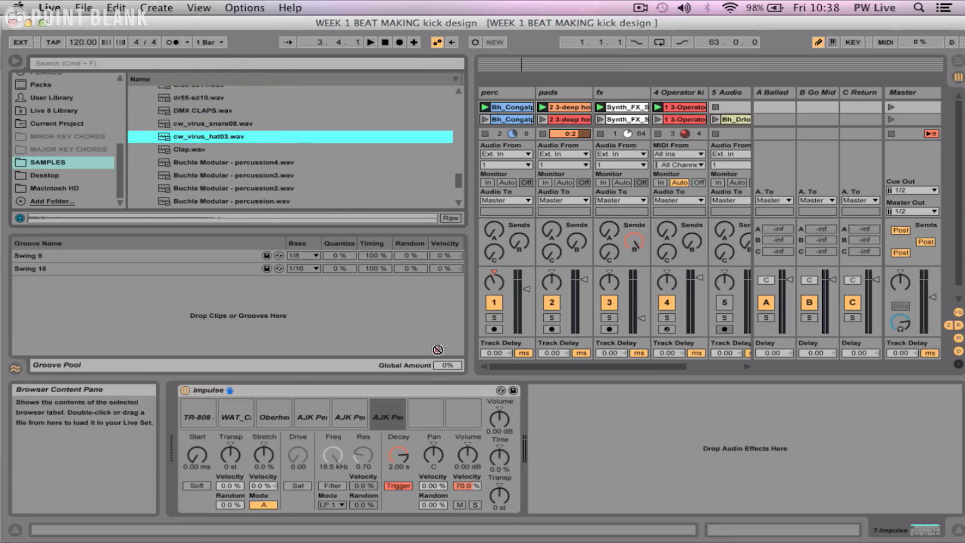
pyautogui.moveTo(438, 350); pyautogui.dragTo(462, 418)
# Compare DMX CLAPS with cw_virus_snare08 and load the snare into the seventh slot
pyautogui.click(243, 124)
pyautogui.scroll(1, 246, 139)
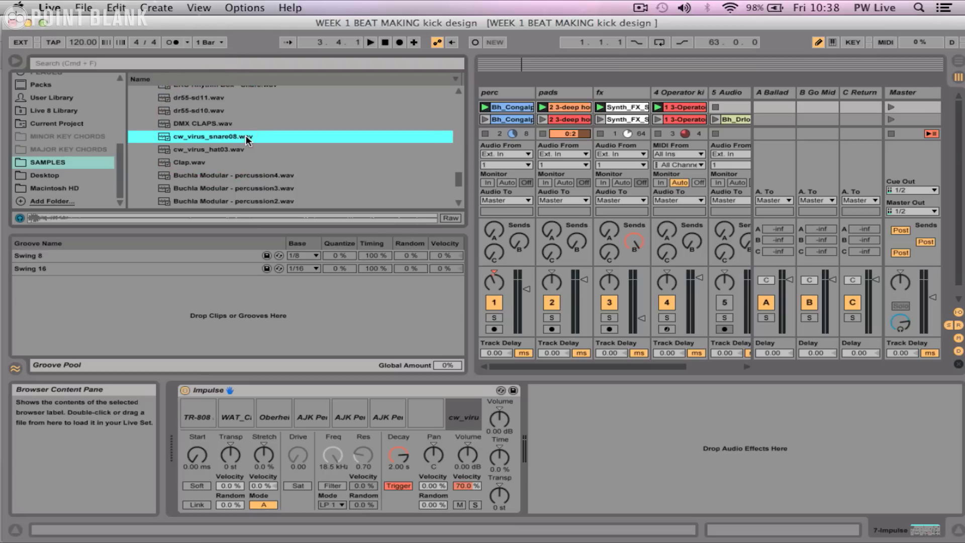
pyautogui.click(206, 124)
pyautogui.click(209, 136)
pyautogui.click(212, 122)
pyautogui.click(209, 137)
pyautogui.moveTo(212, 136); pyautogui.dragTo(426, 414)
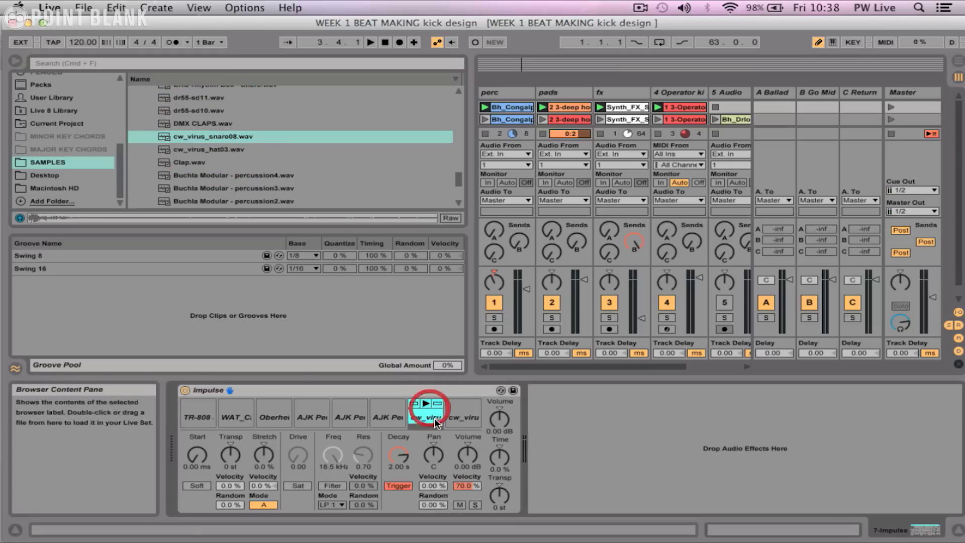
# Hide the browser, arm the Impulse track and lower its volume to -20 dB
pyautogui.press('super+alt+b')
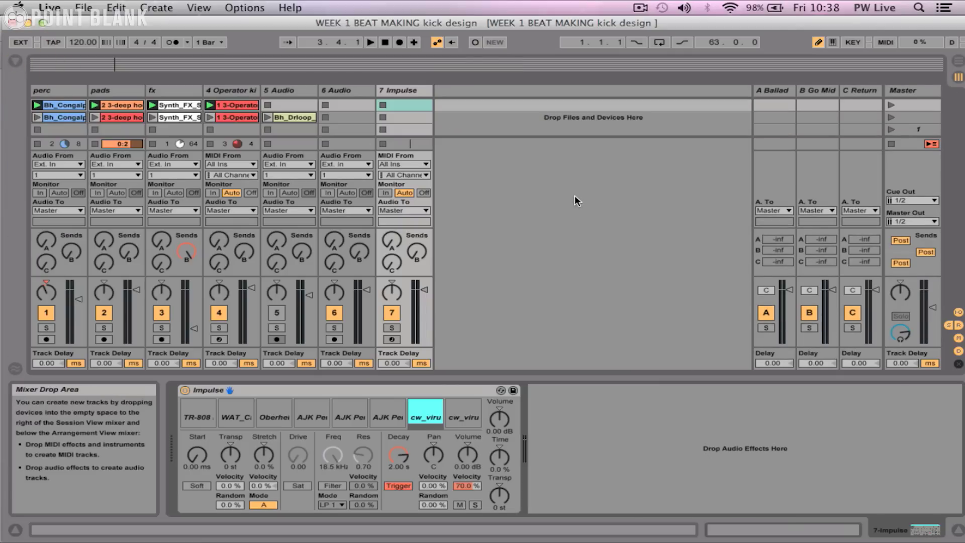
pyautogui.click(391, 340)
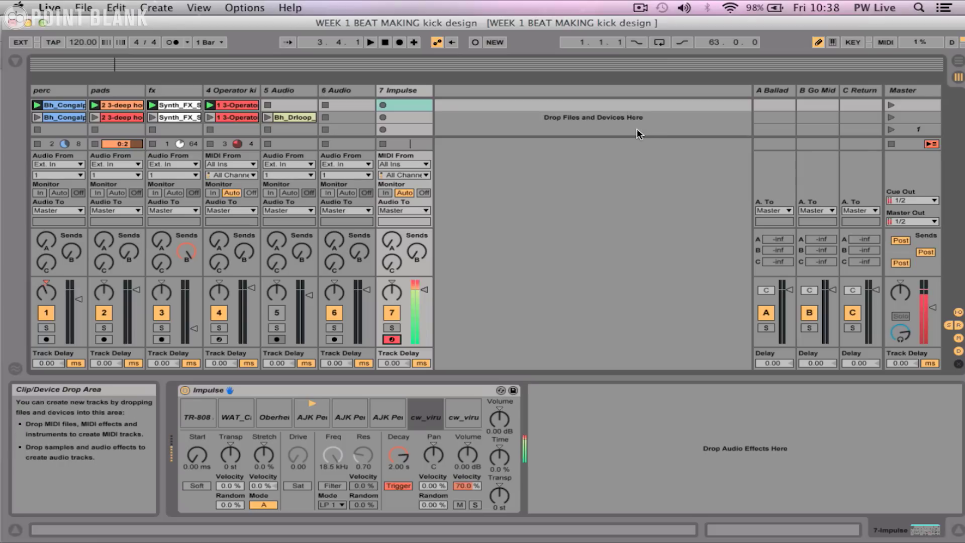
pyautogui.click(409, 90)
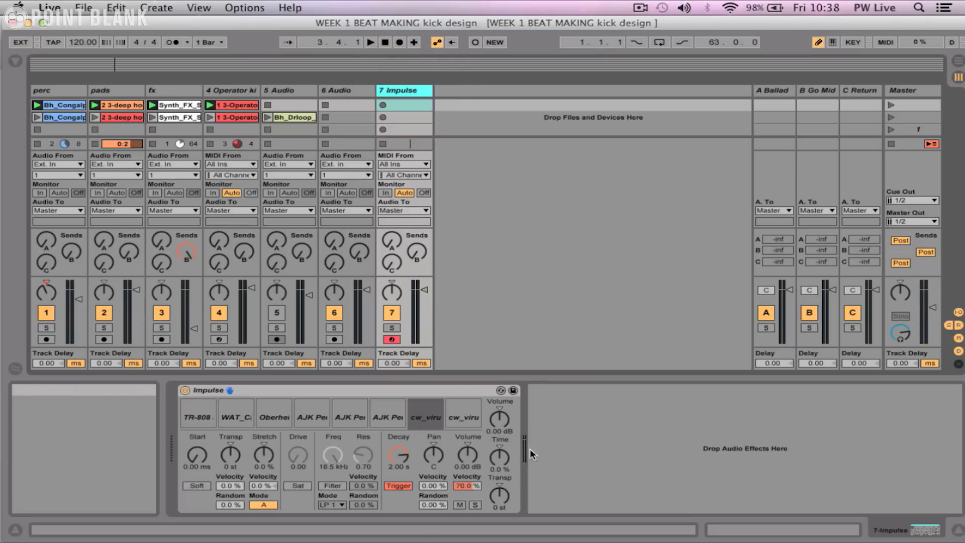
pyautogui.moveTo(497, 425); pyautogui.dragTo(497, 448)
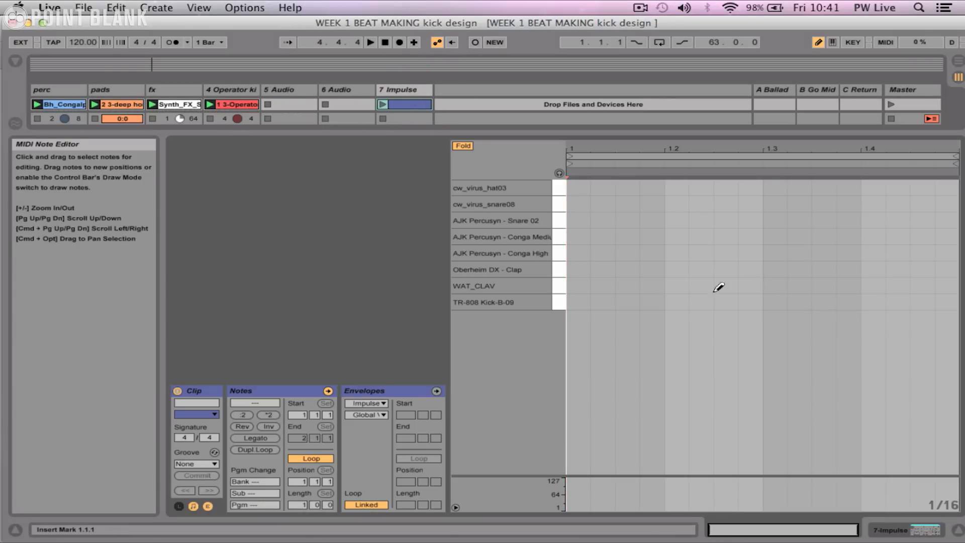
# Draw TR-808 kicks on beats 1.1–1.4 and Oberheim DX claps on 1.2 and 1.4
pyautogui.click(577, 301)
pyautogui.click(676, 302)
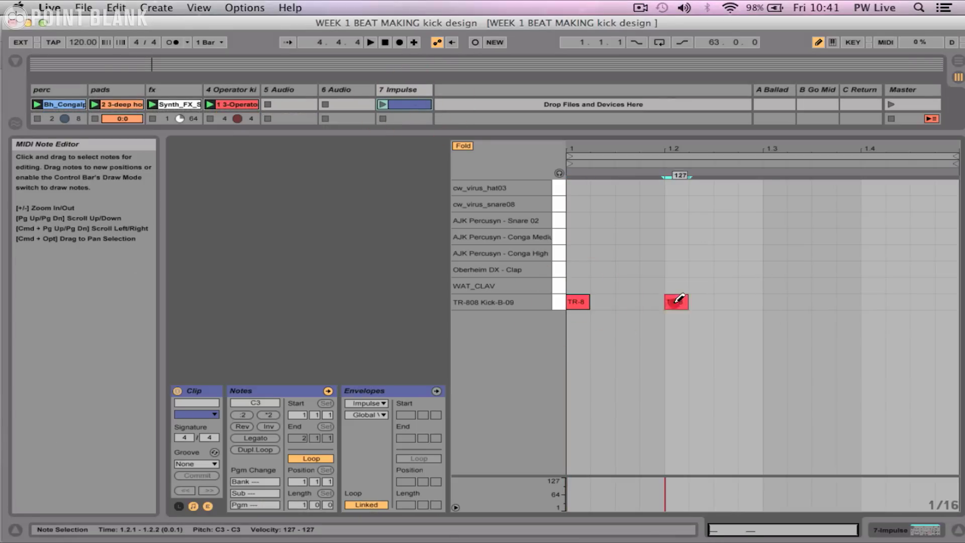
pyautogui.click(774, 301)
pyautogui.click(873, 302)
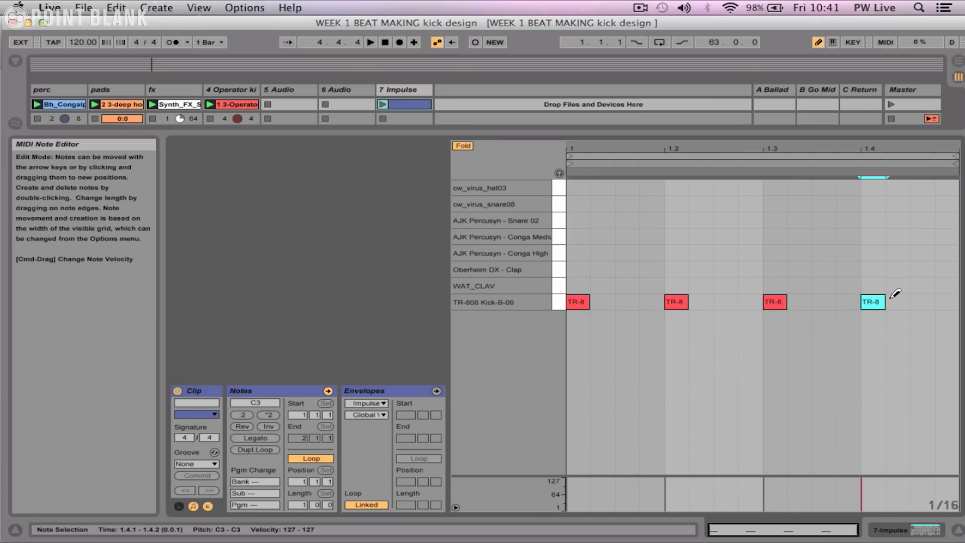
pyautogui.click(889, 103)
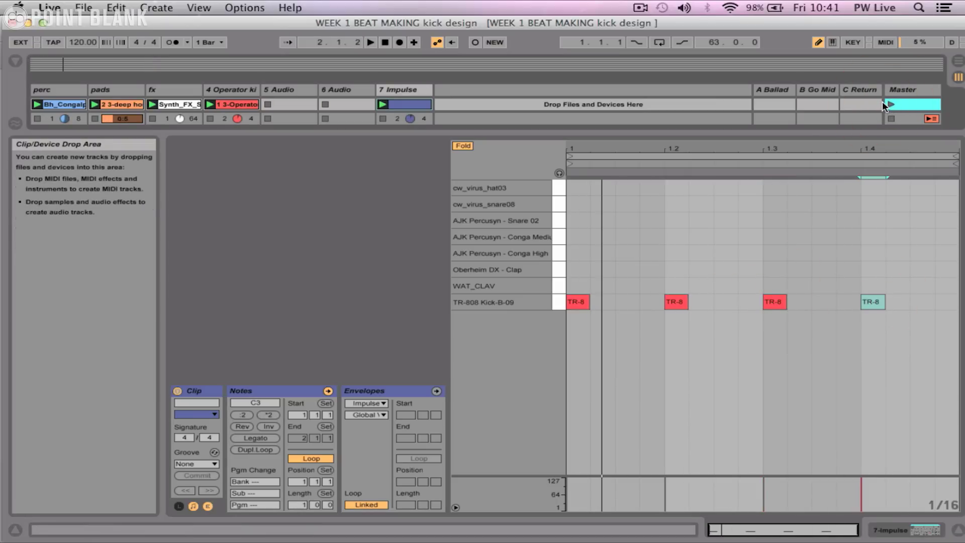
pyautogui.click(676, 269)
pyautogui.click(872, 269)
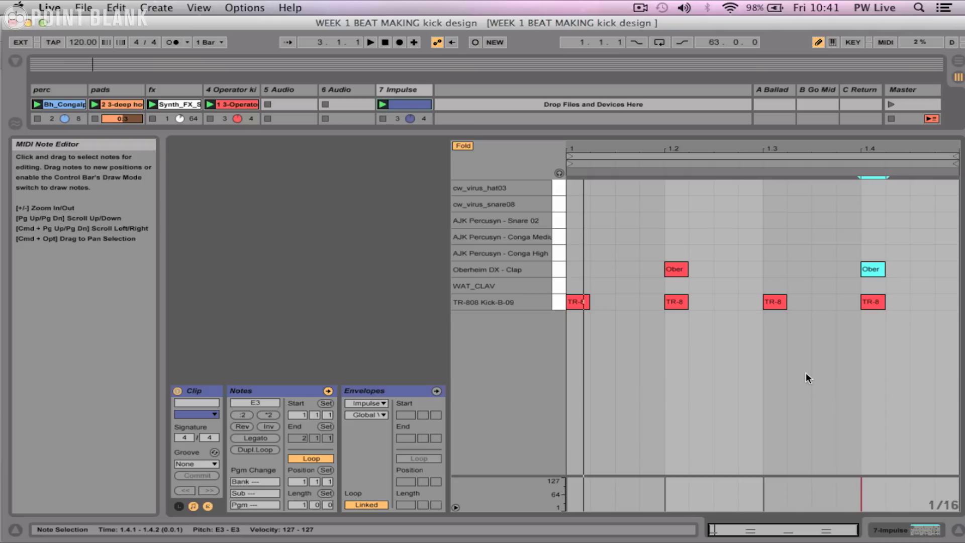
pyautogui.click(301, 505)
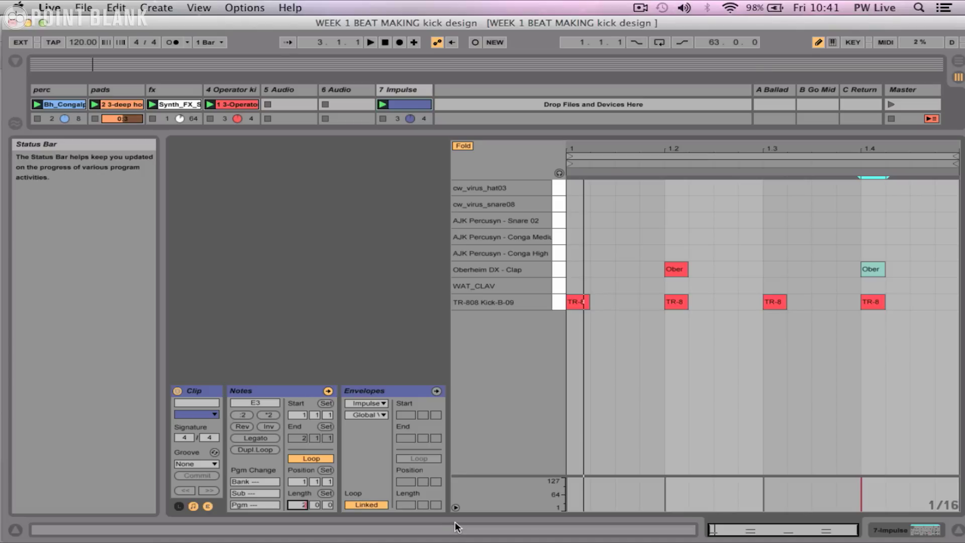
# Set the loop length to 2 bars and duplicate bar 1's kicks and claps into bar 2
pyautogui.write('2')
pyautogui.press('Return')
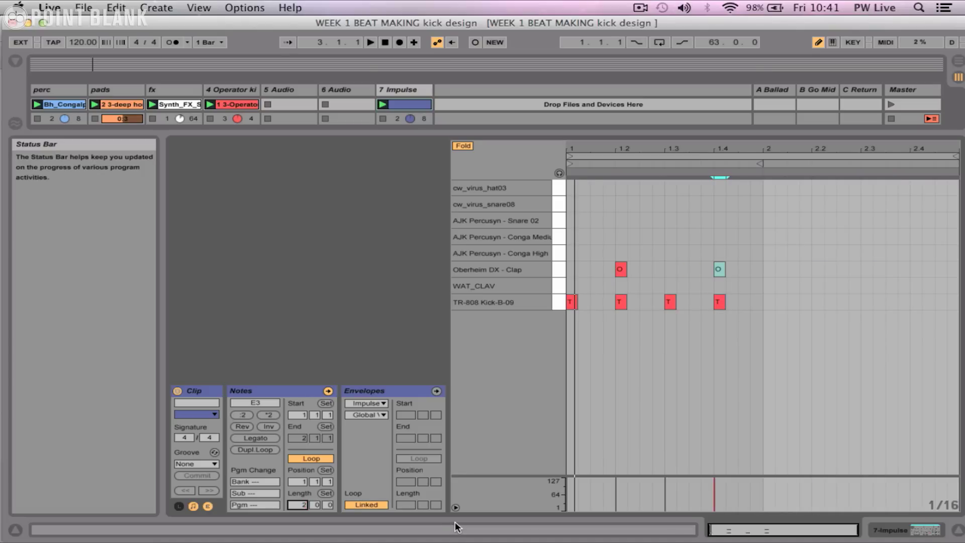
pyautogui.click(819, 42)
pyautogui.moveTo(760, 254); pyautogui.dragTo(716, 315)
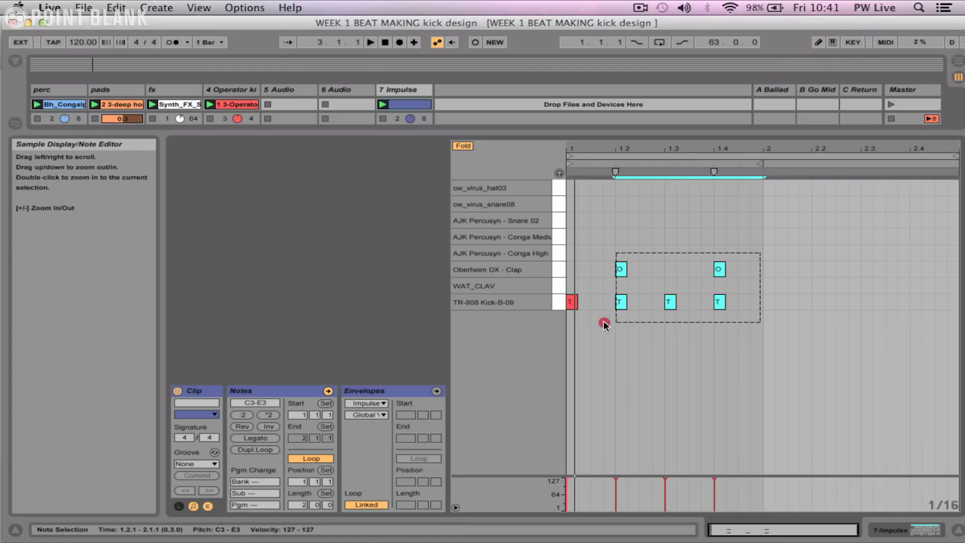
pyautogui.moveTo(562, 321); pyautogui.dragTo(562, 321)
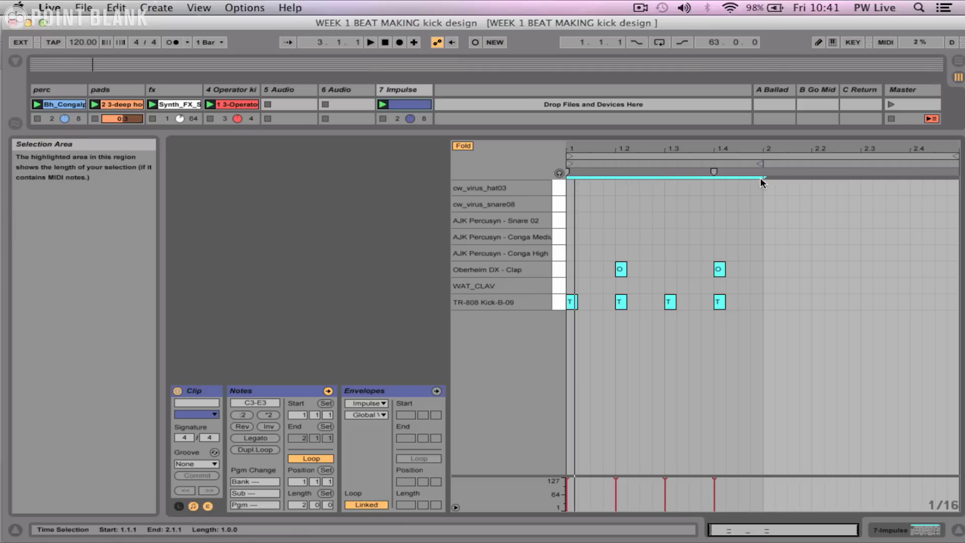
pyautogui.press('super')
pyautogui.press('super+d')
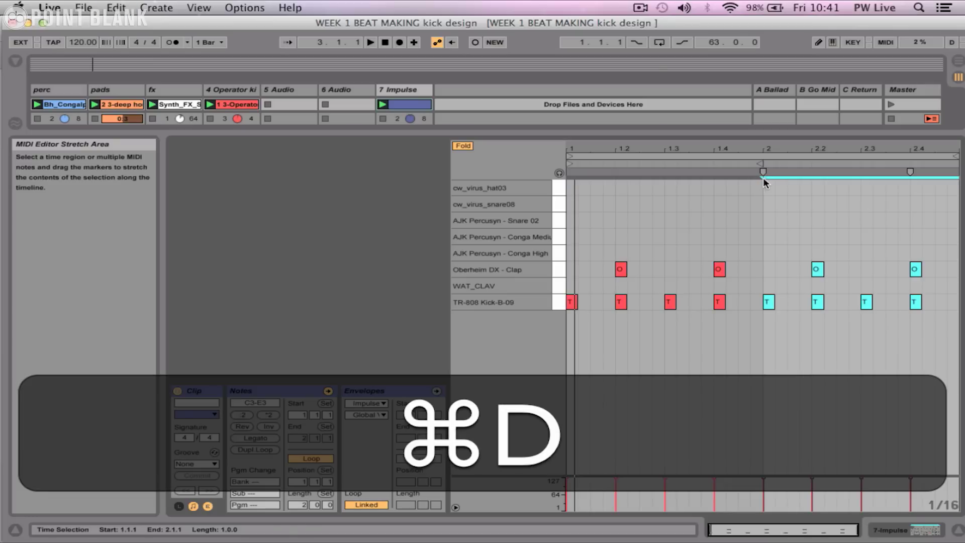
pyautogui.press('space')
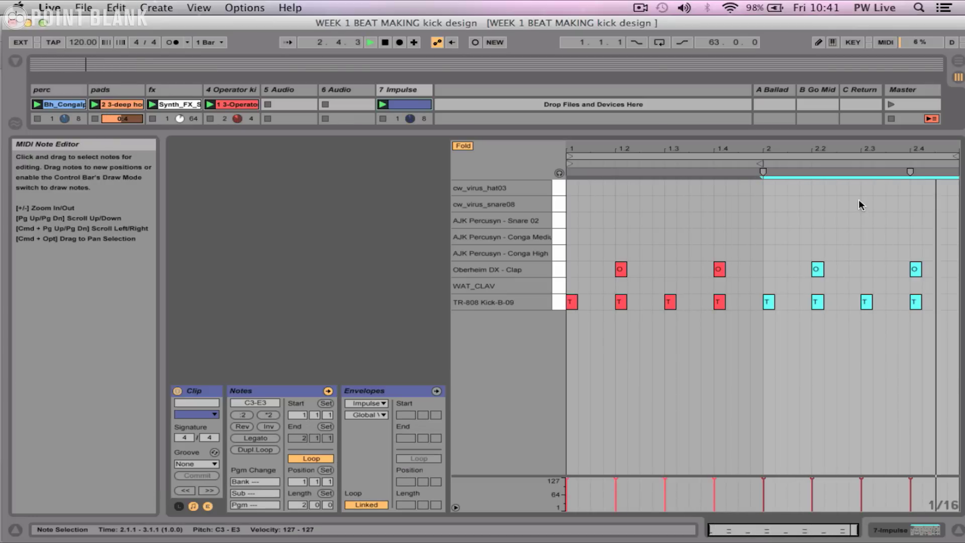
pyautogui.press('space')
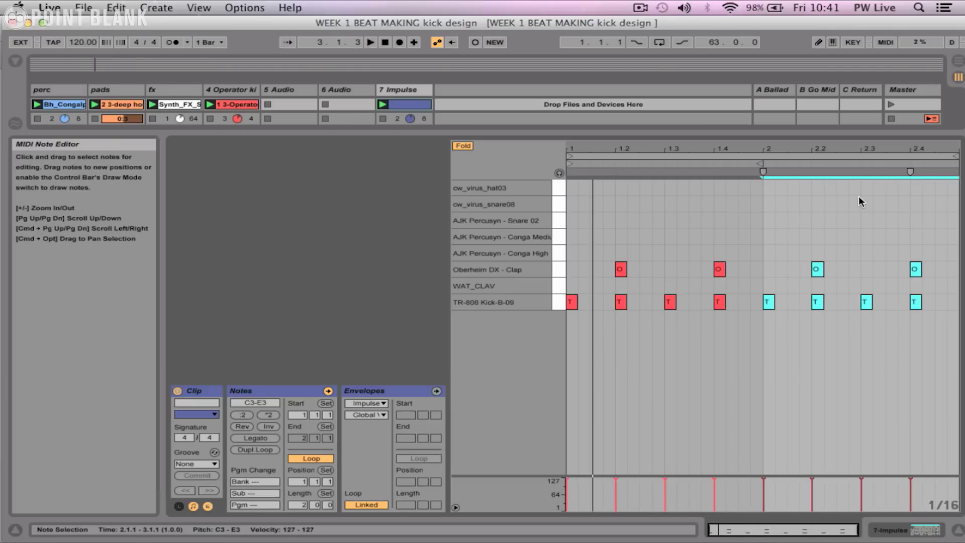
# Add an extra kick just before bar 2 and lower its velocity to 73
pyautogui.click(817, 43)
pyautogui.click(755, 302)
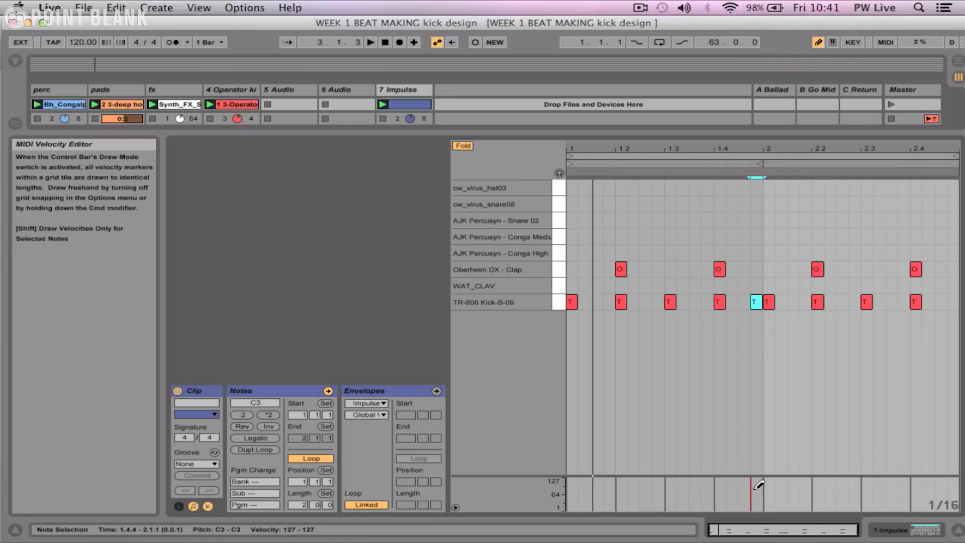
pyautogui.moveTo(752, 498); pyautogui.dragTo(758, 479)
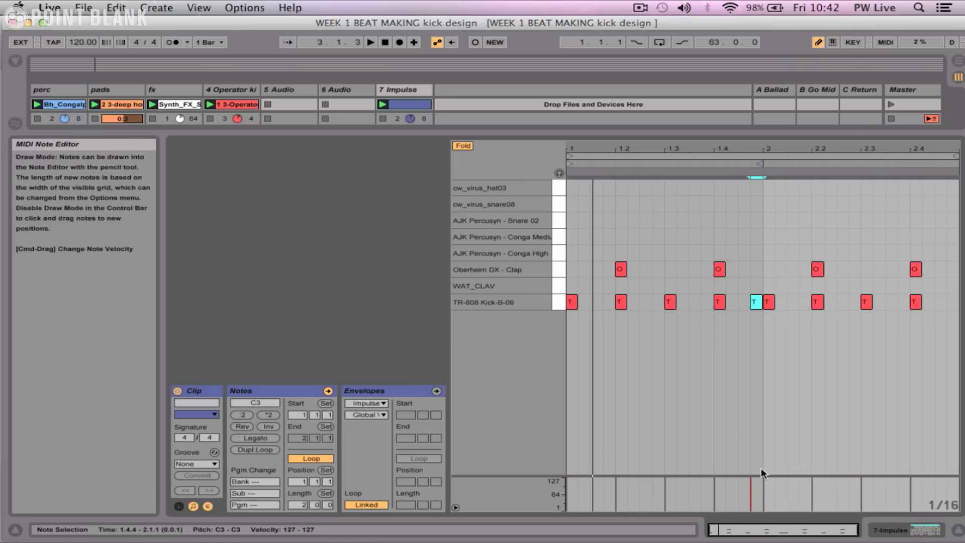
pyautogui.click(751, 494)
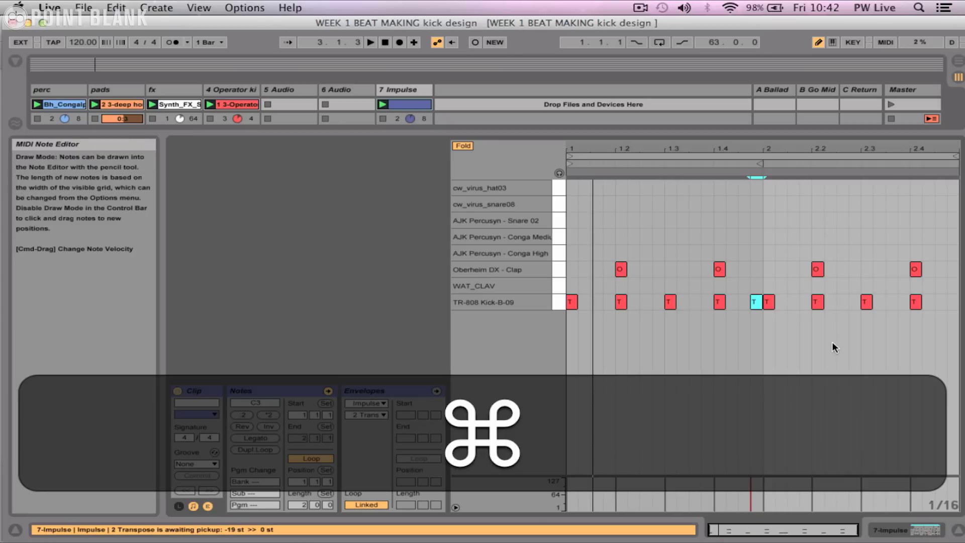
pyautogui.moveTo(782, 529); pyautogui.dragTo(776, 534)
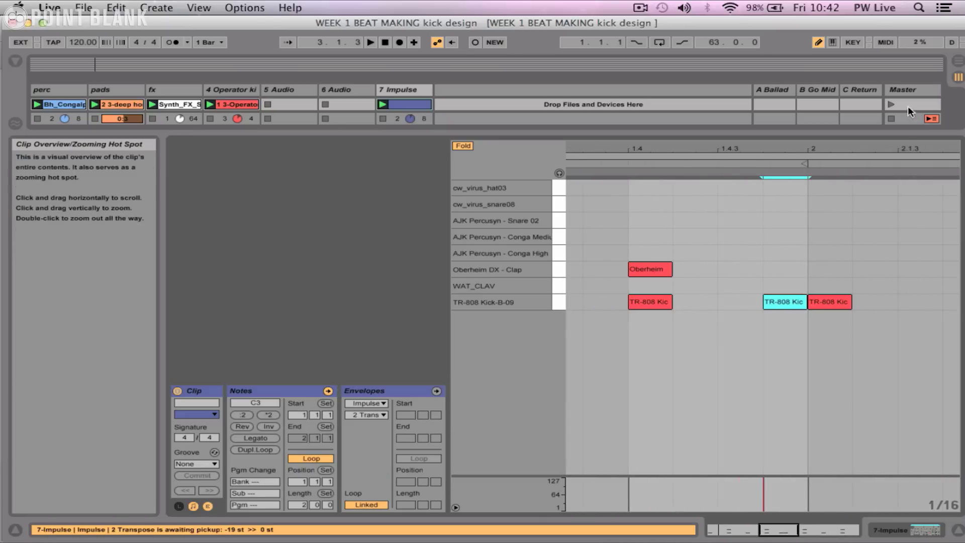
pyautogui.click(818, 42)
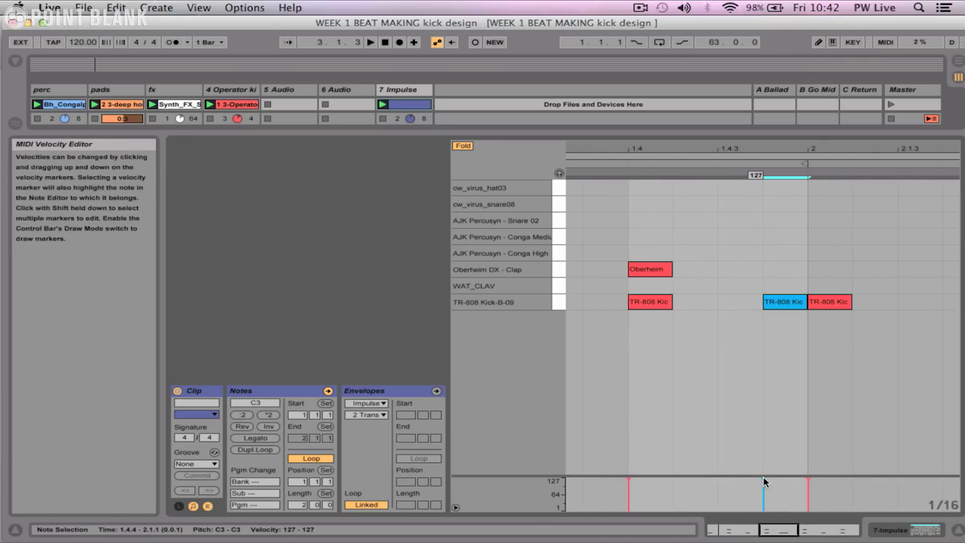
pyautogui.moveTo(763, 476); pyautogui.dragTo(760, 518)
pyautogui.press('space')
pyautogui.doubleClick(774, 527)
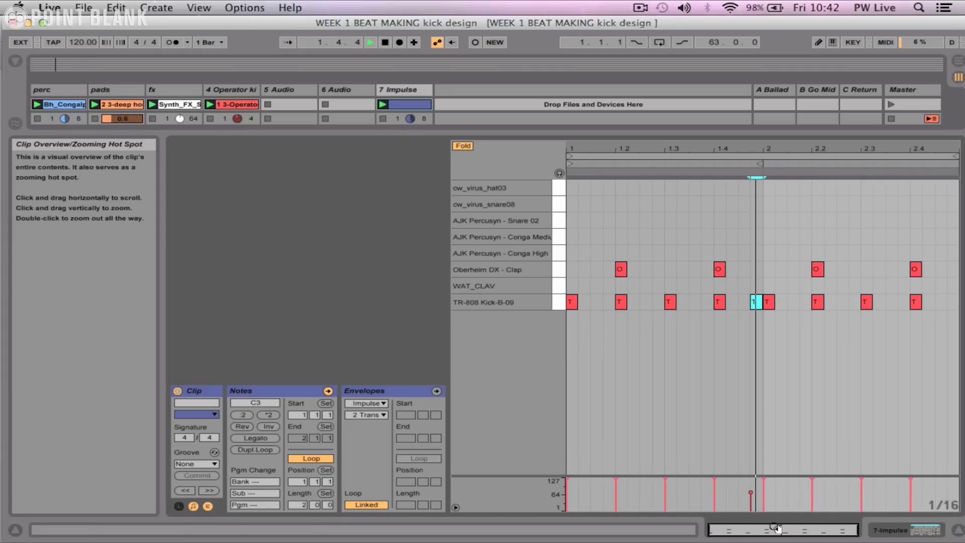
pyautogui.click(750, 491)
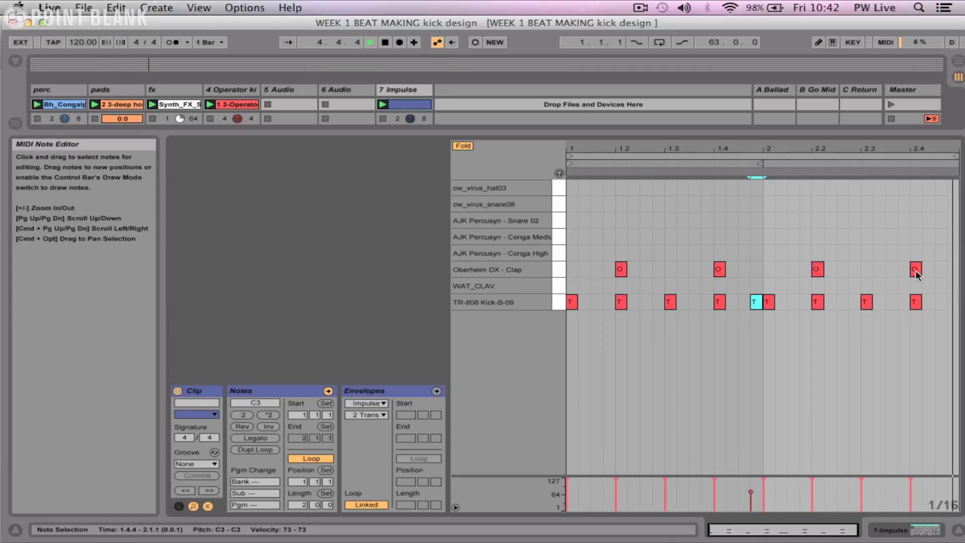
# Copy the 1.2 clap to 1.1.2 and lower its velocity to 52
pyautogui.click(621, 270)
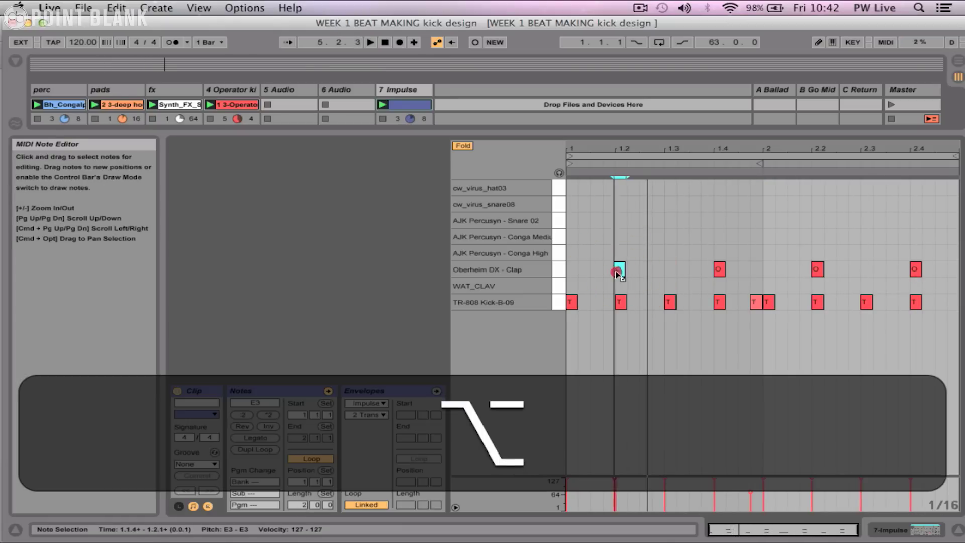
pyautogui.moveTo(621, 269); pyautogui.dragTo(583, 270)
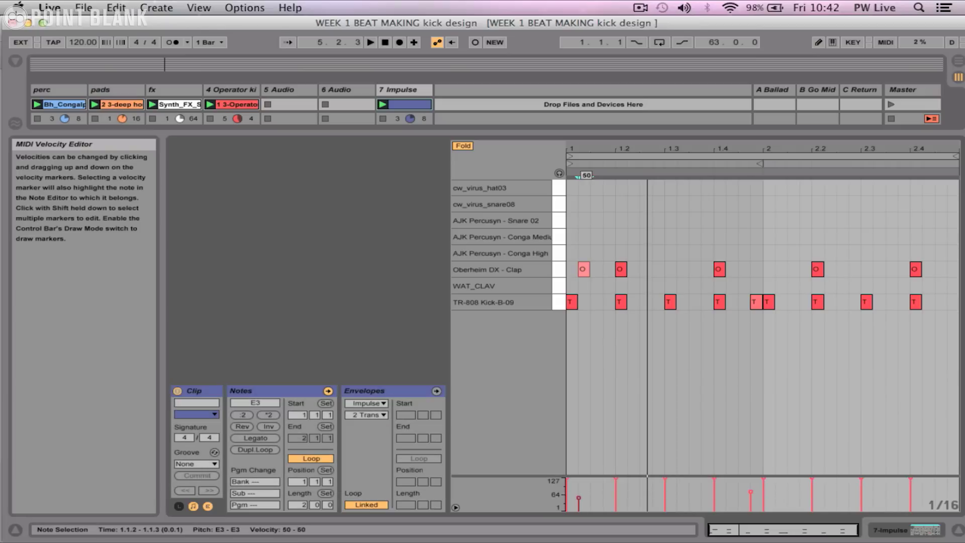
pyautogui.press('space')
pyautogui.moveTo(579, 479); pyautogui.dragTo(578, 499)
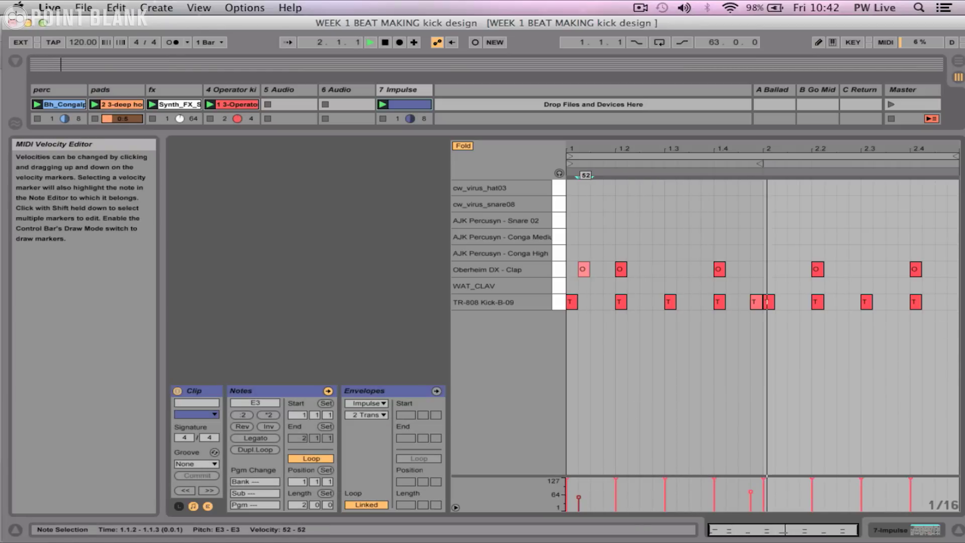
pyautogui.press('space')
# Hide the Detail and Info views, audition the cw_virus and Oberheim DX - Clap slots, reopen the clip
pyautogui.press('super+alt+i')
pyautogui.press('super+alt+l')
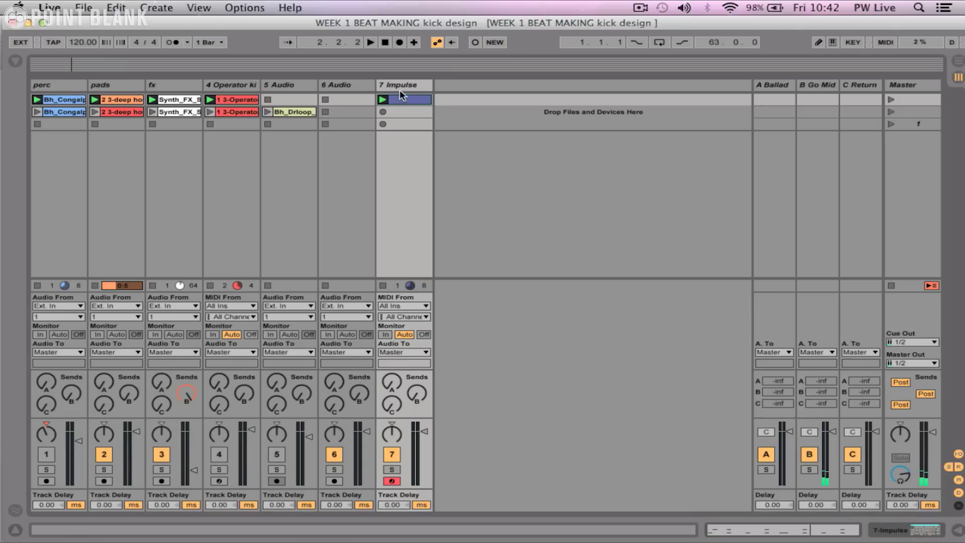
pyautogui.doubleClick(399, 87)
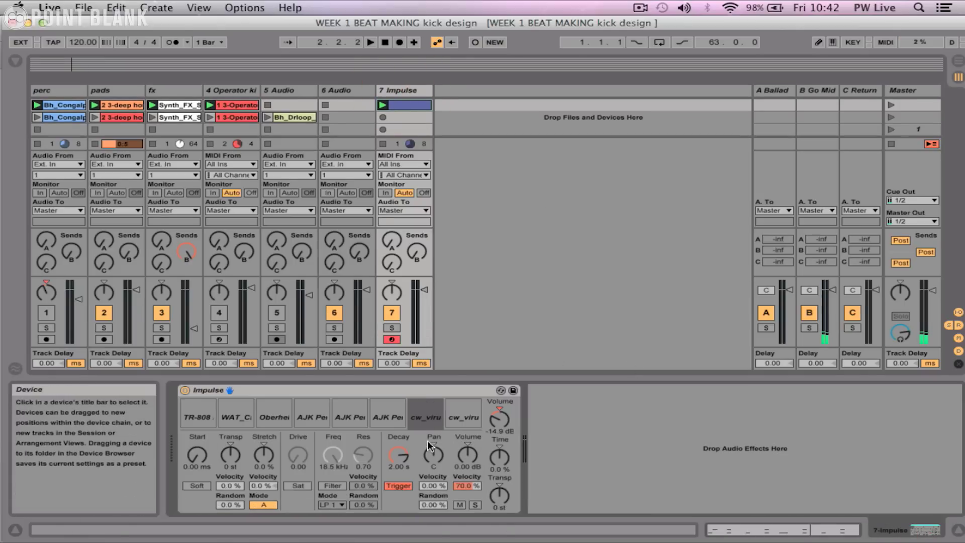
pyautogui.click(425, 413)
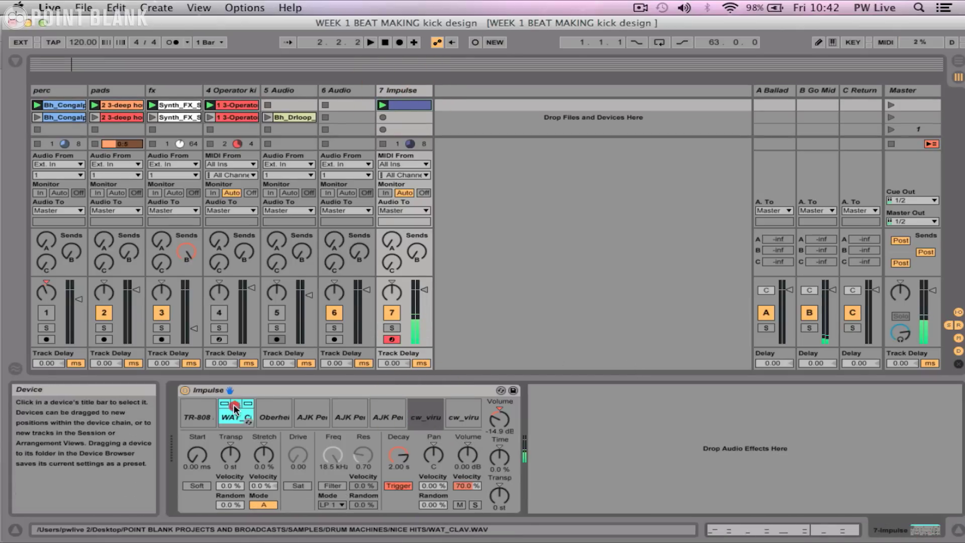
pyautogui.click(266, 408)
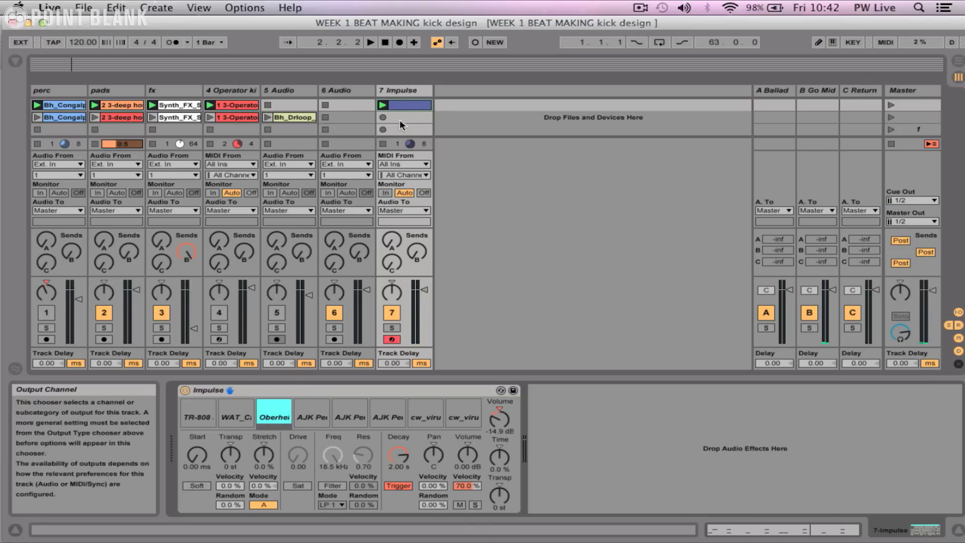
pyautogui.click(403, 105)
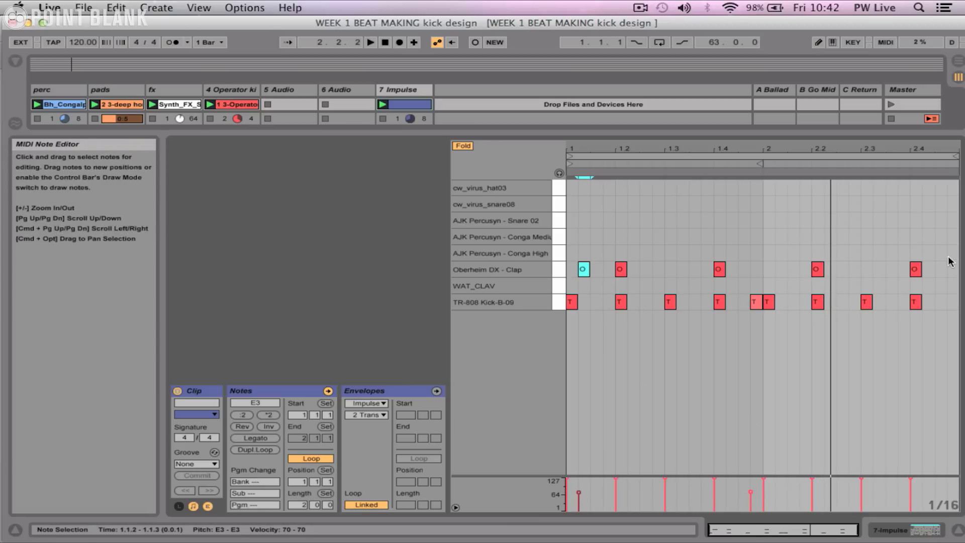
# Set the clip length to 4 bars and duplicate the two-bar pattern into bars 3–4
pyautogui.press('super+a')
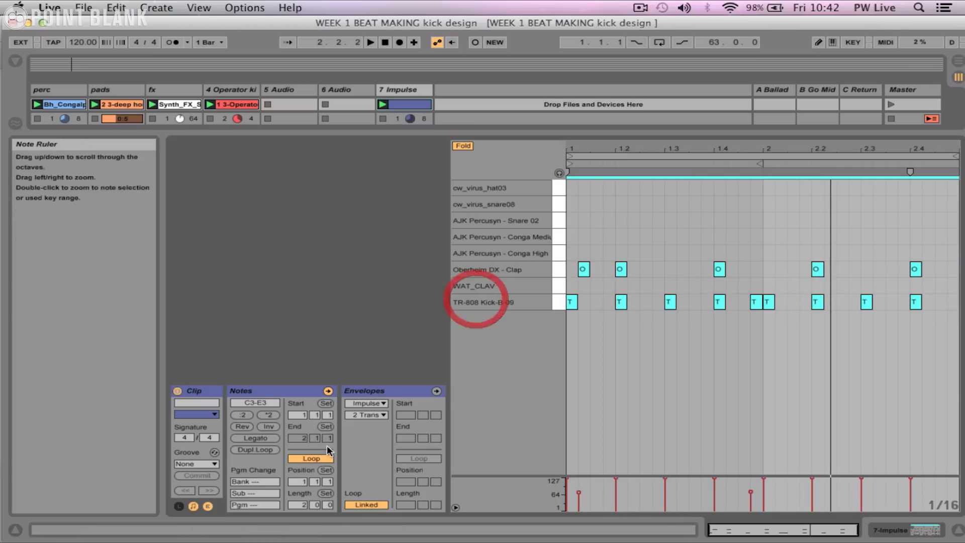
pyautogui.click(302, 504)
pyautogui.write('4')
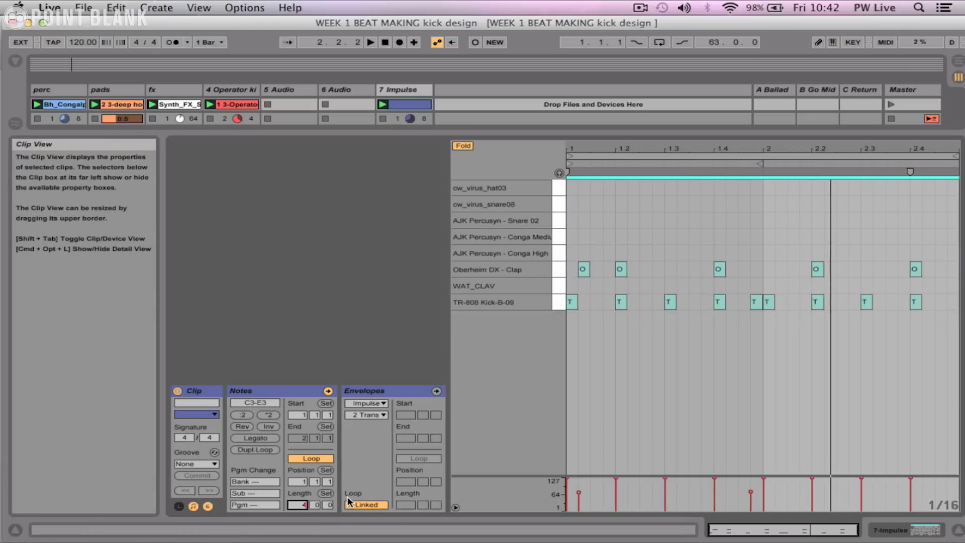
pyautogui.press('Return')
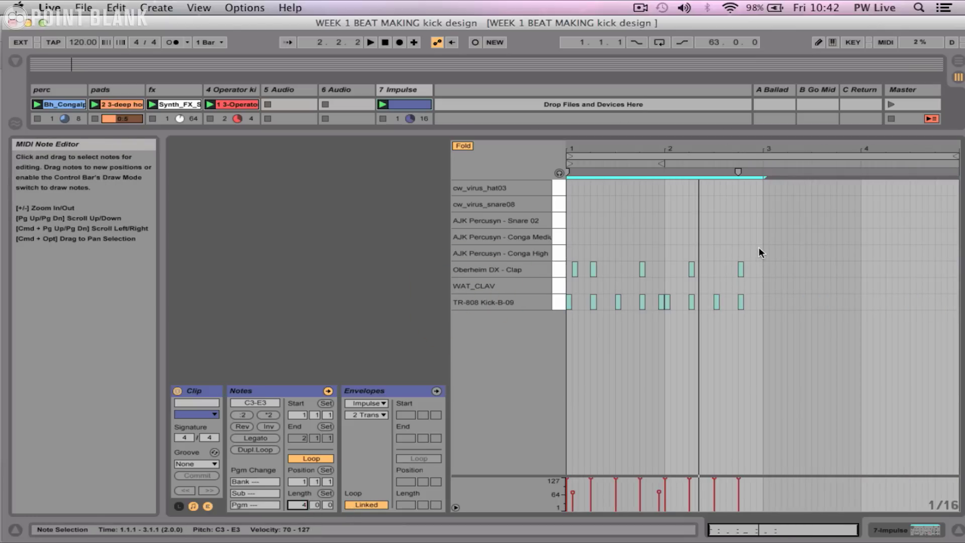
pyautogui.moveTo(758, 246); pyautogui.dragTo(512, 334)
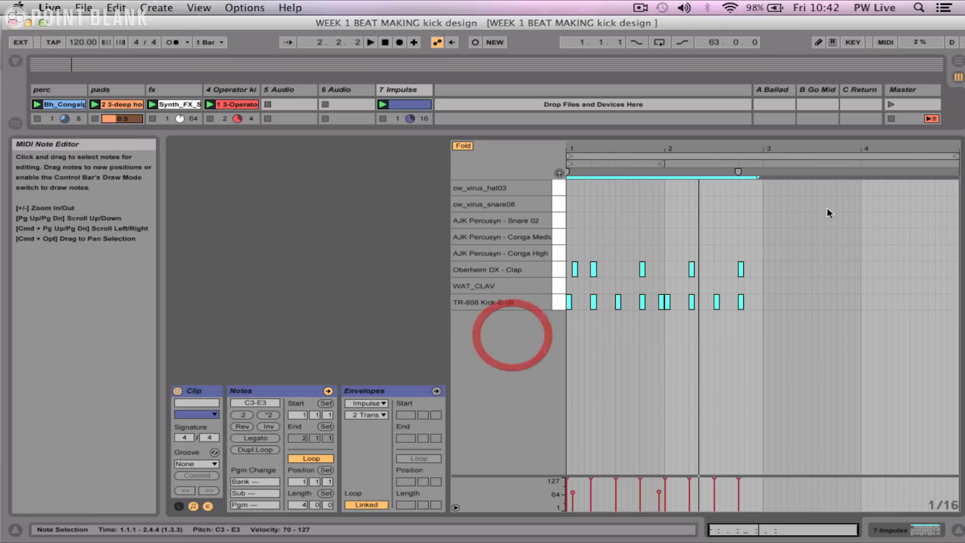
pyautogui.moveTo(760, 249); pyautogui.dragTo(402, 383)
pyautogui.press('super+d')
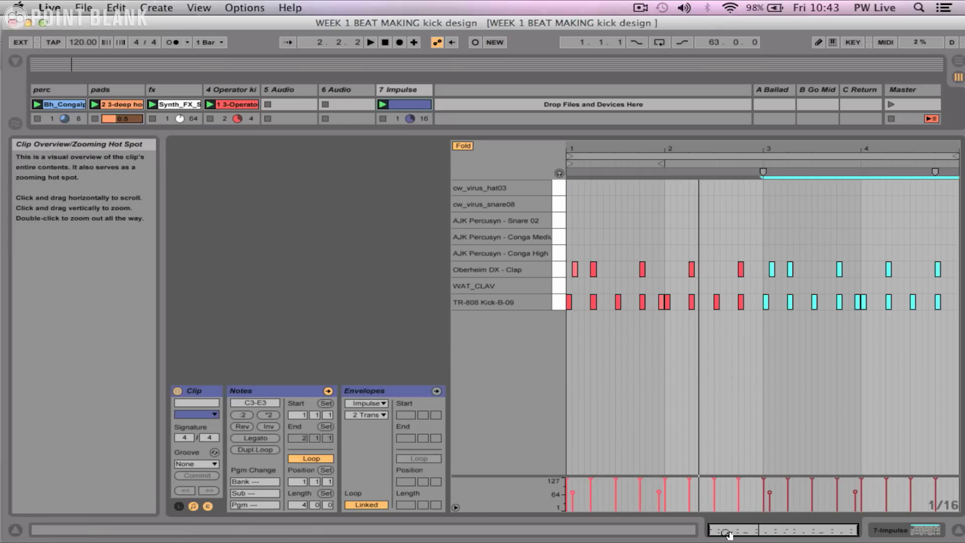
pyautogui.press('+')
pyautogui.press('+')
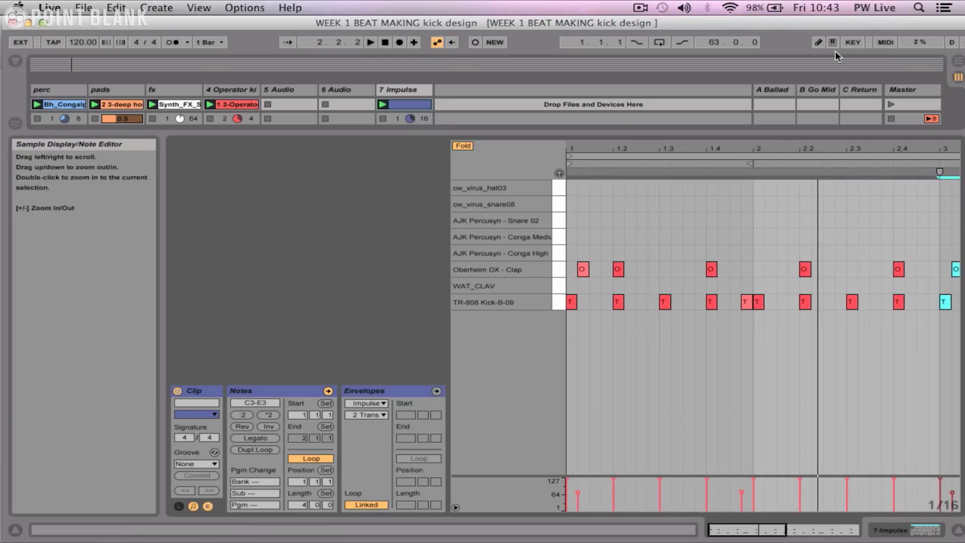
# Draw Conga Medium at 1.1.3 and 2.1.3 and Conga High at 1.2.3 and 2.2.3, soloing Impulse
pyautogui.click(819, 42)
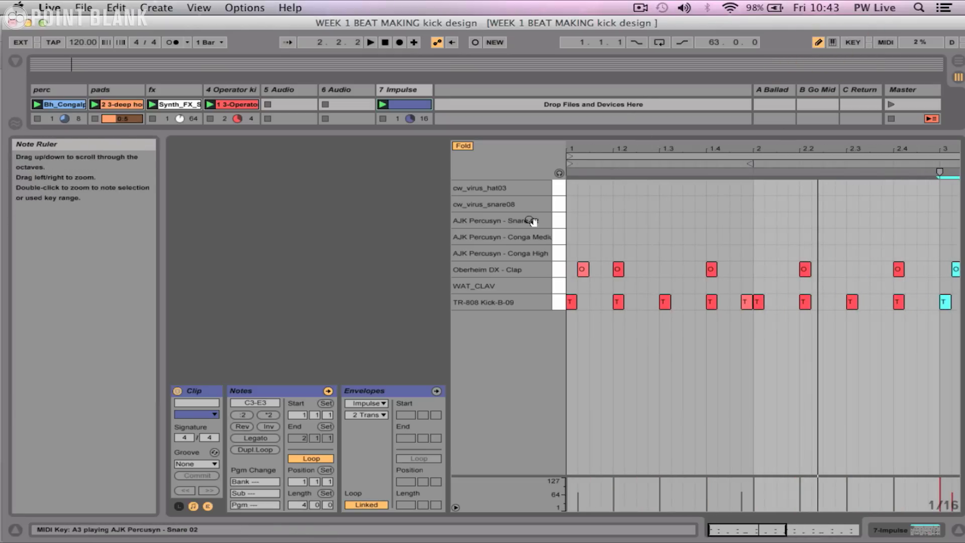
pyautogui.click(595, 235)
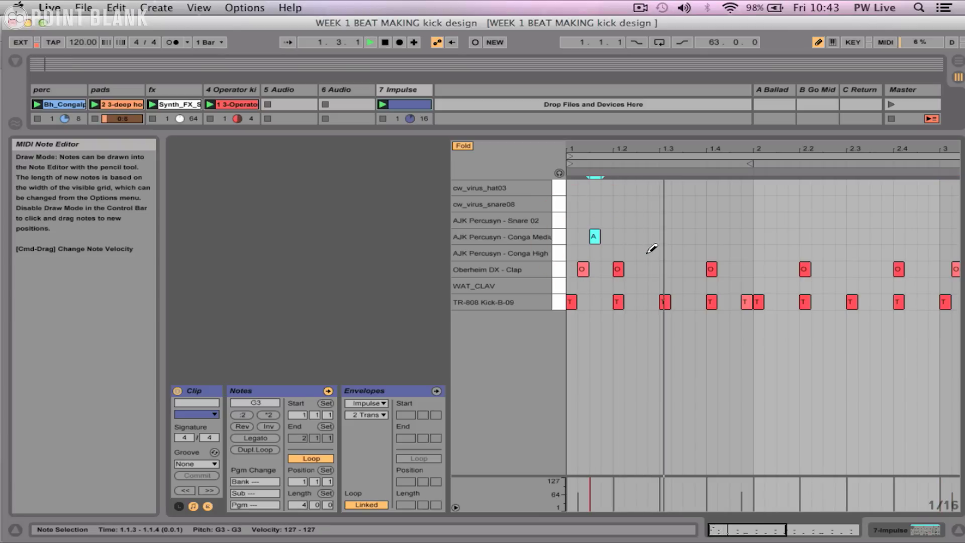
pyautogui.click(647, 252)
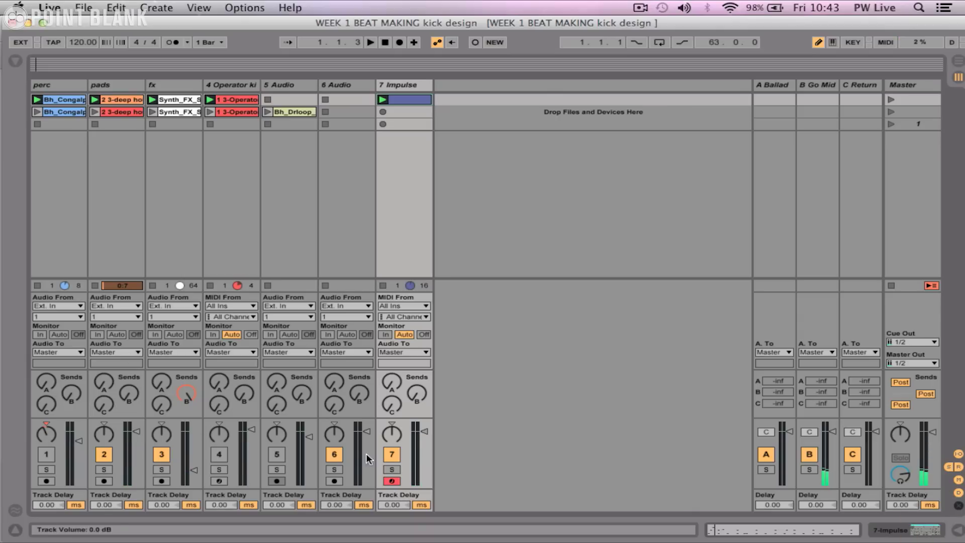
pyautogui.click(391, 469)
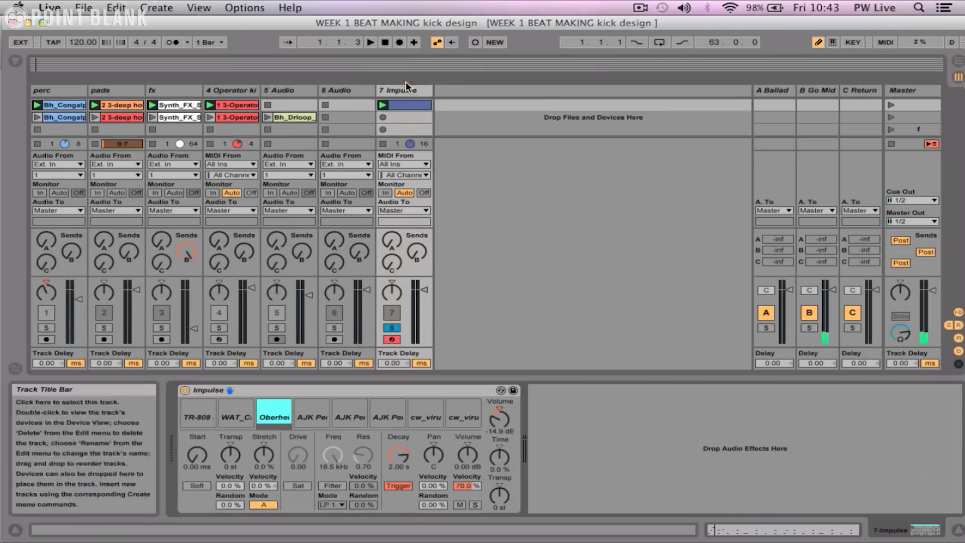
pyautogui.doubleClick(404, 84)
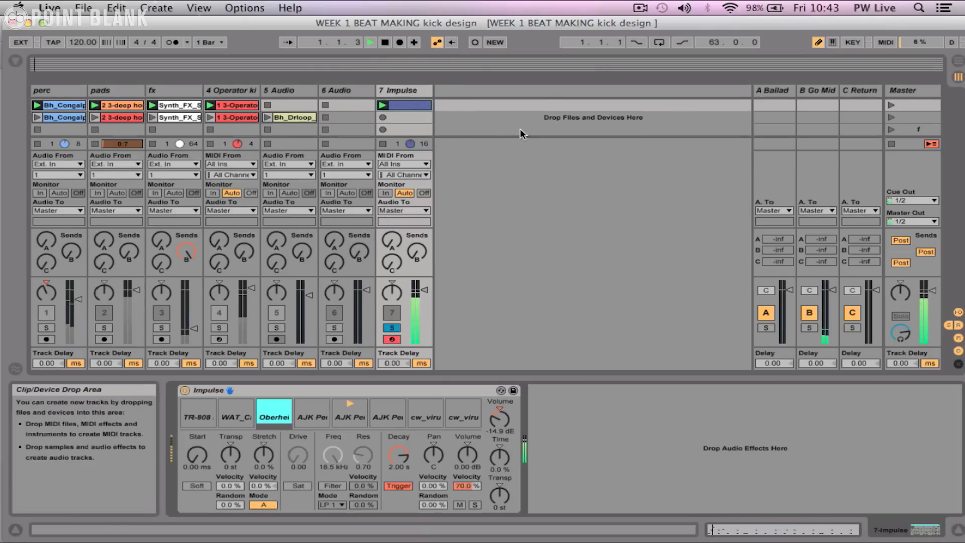
pyautogui.click(412, 105)
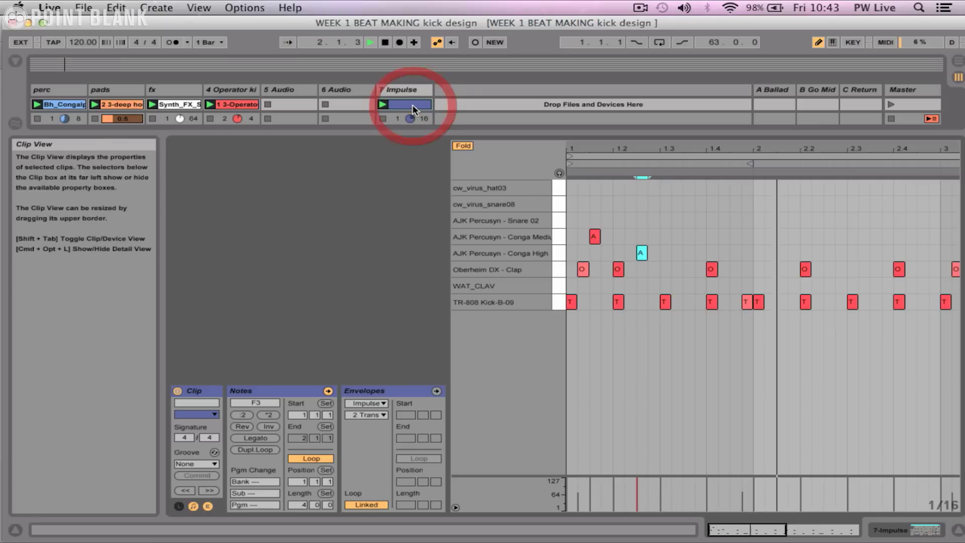
pyautogui.click(781, 236)
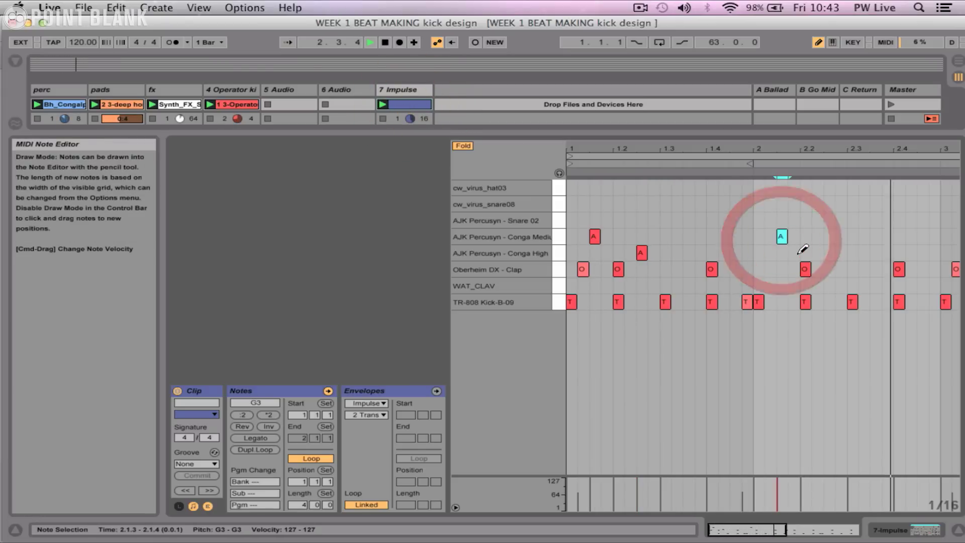
pyautogui.click(829, 253)
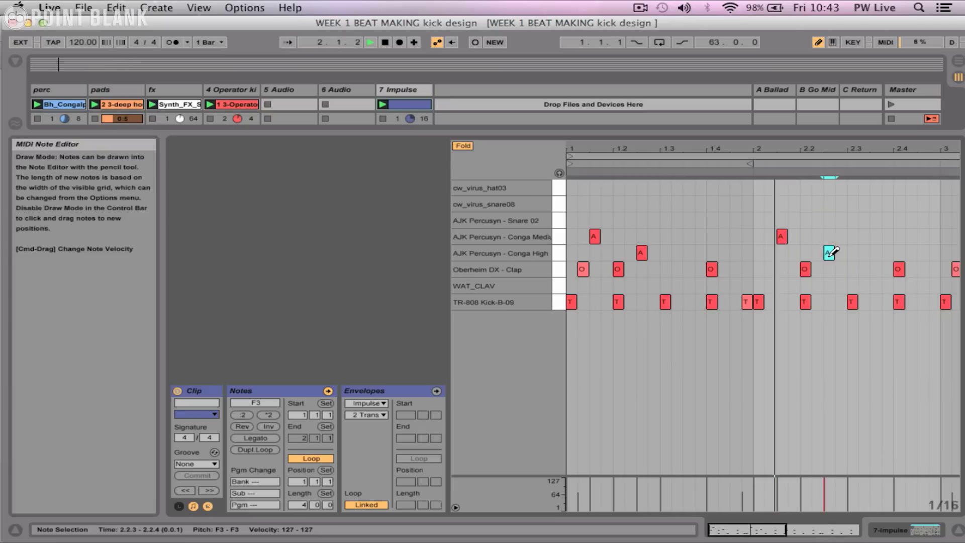
pyautogui.moveTo(785, 529); pyautogui.dragTo(856, 529)
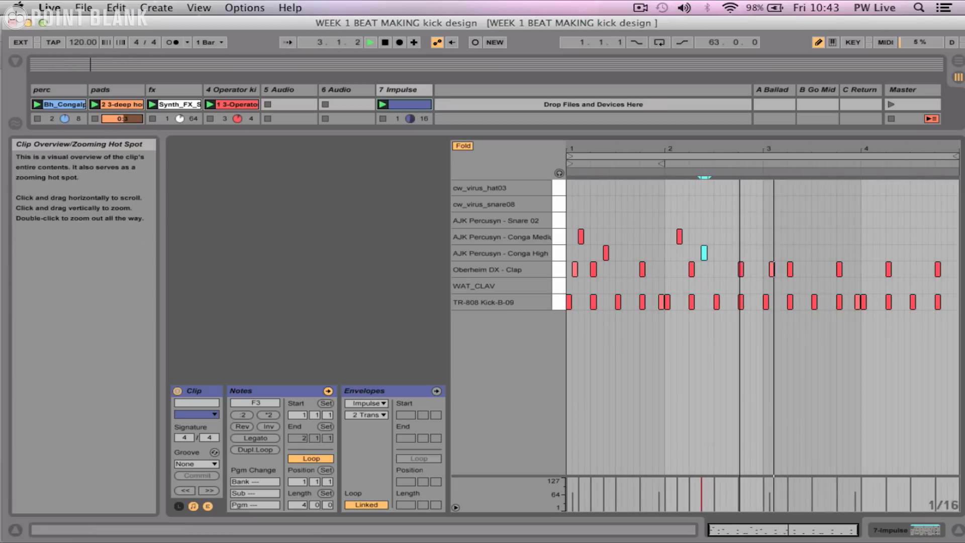
# Duplicate the four Conga Medium and Conga High notes from bars 1–2 into bars 3–4
pyautogui.press('space')
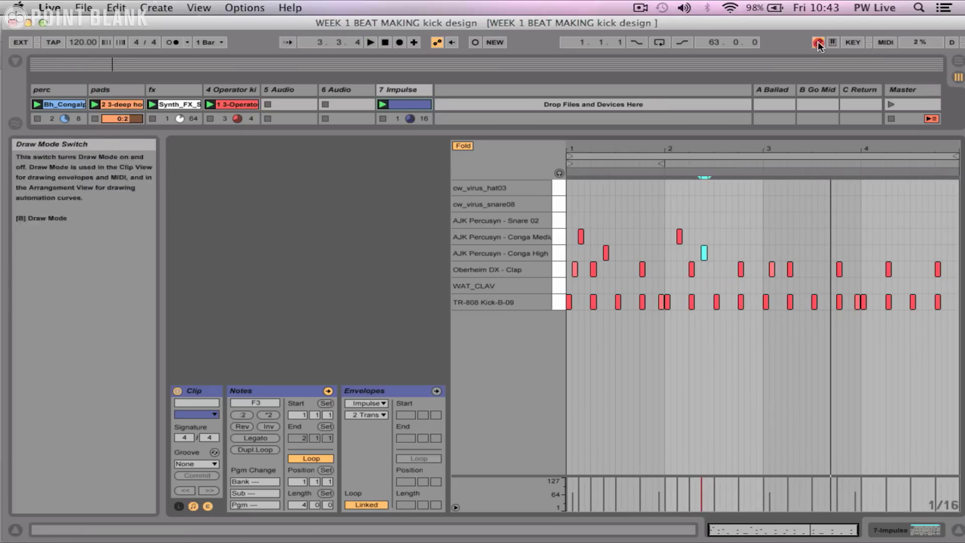
pyautogui.click(818, 42)
pyautogui.moveTo(757, 212); pyautogui.dragTo(562, 255)
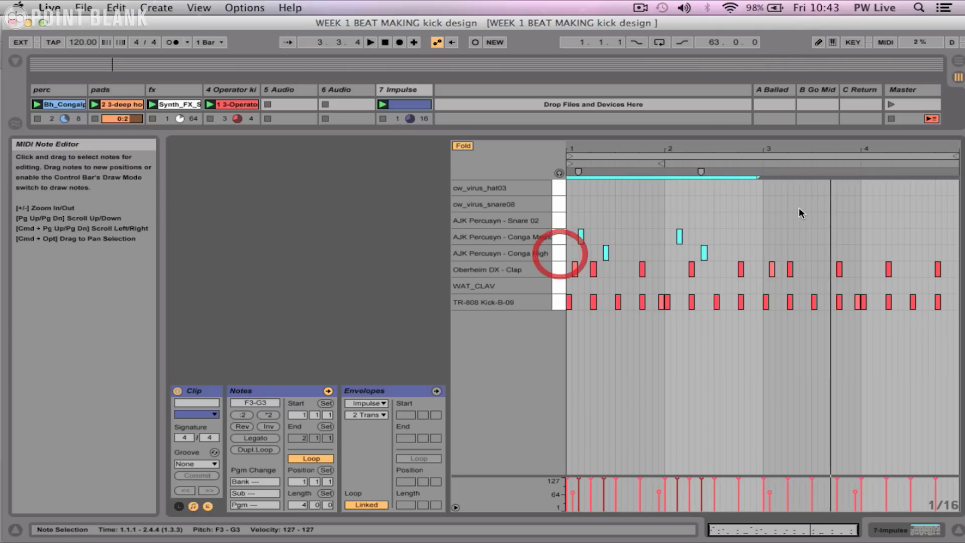
pyautogui.moveTo(758, 216); pyautogui.dragTo(563, 251)
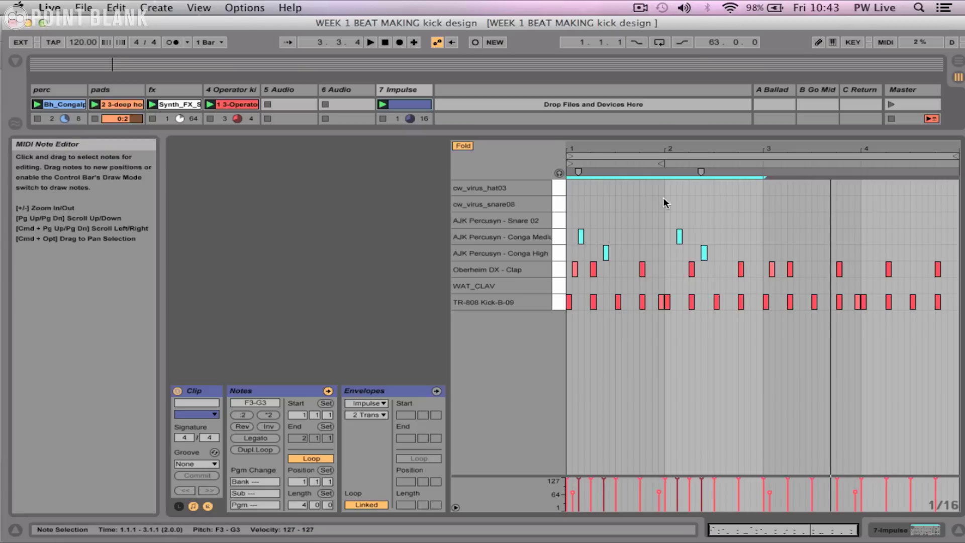
pyautogui.press('super+d')
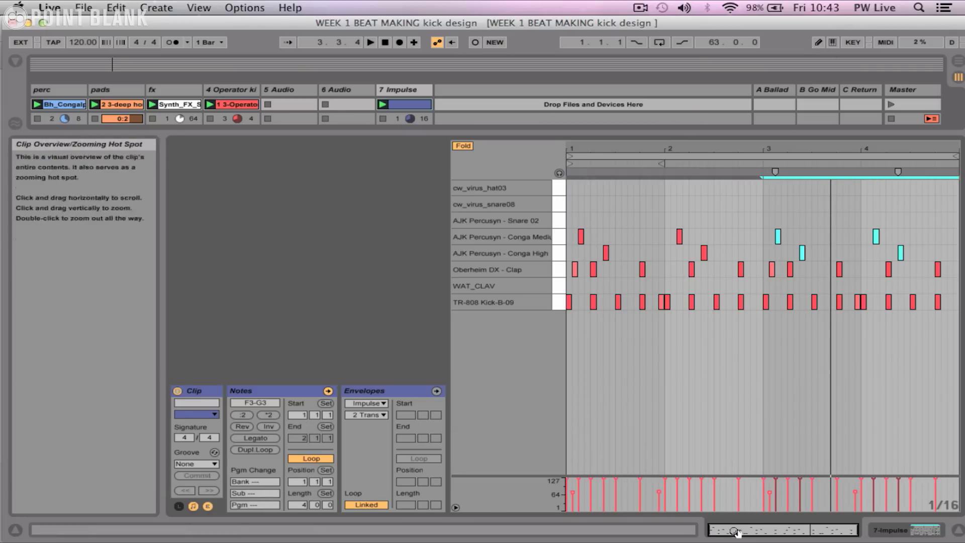
pyautogui.moveTo(781, 150); pyautogui.dragTo(783, 364)
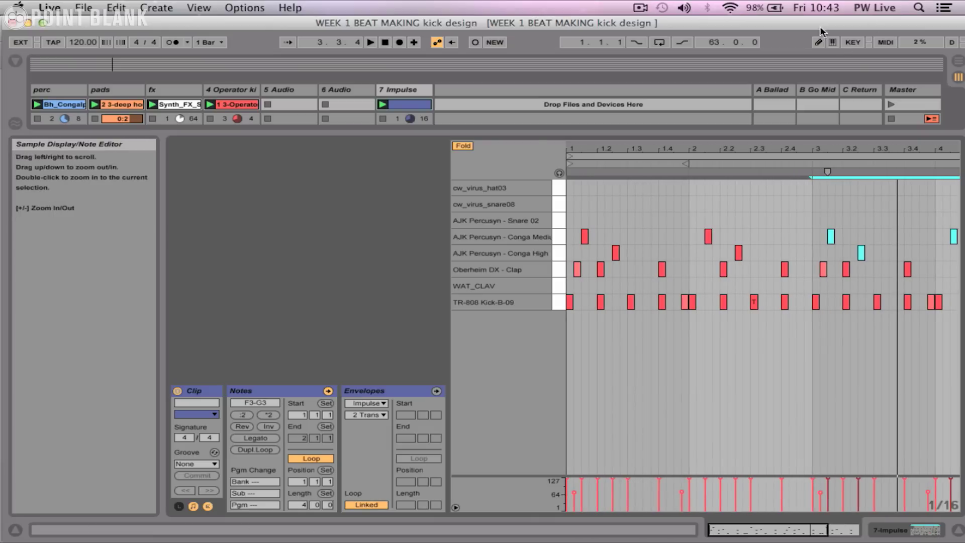
# Pencil WAT_CLAV hits at 1.2, 1.4, 2.2, 2.4 and 3.2 to double the claps
pyautogui.click(818, 42)
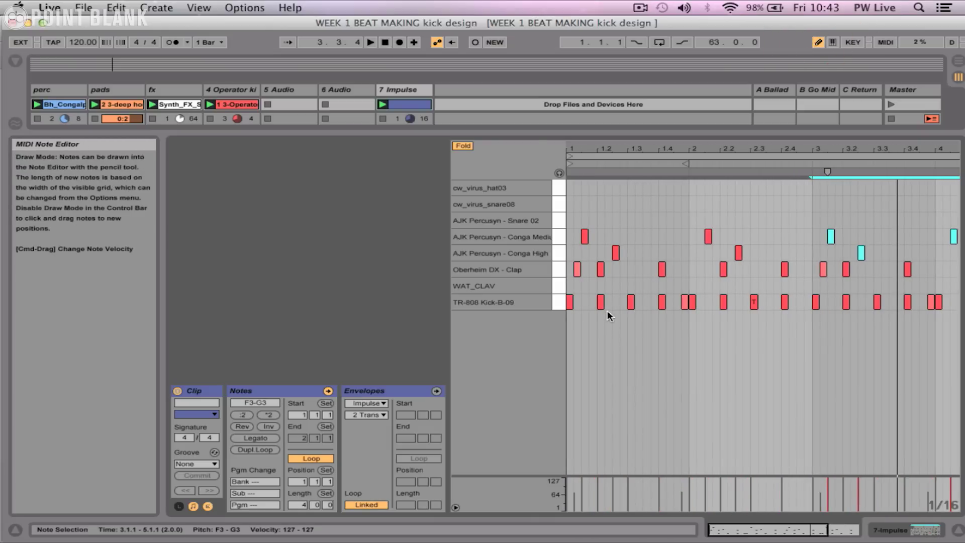
pyautogui.click(600, 286)
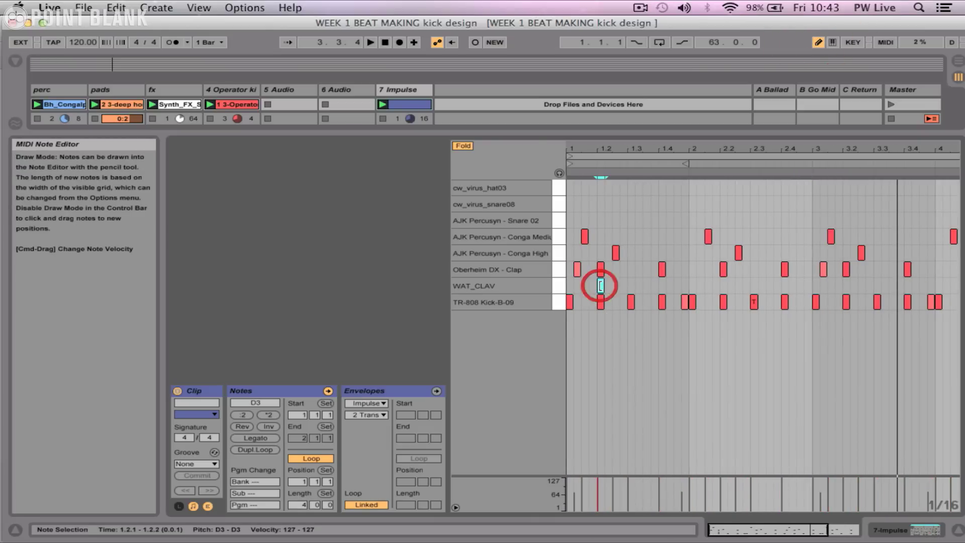
pyautogui.click(662, 286)
pyautogui.click(723, 285)
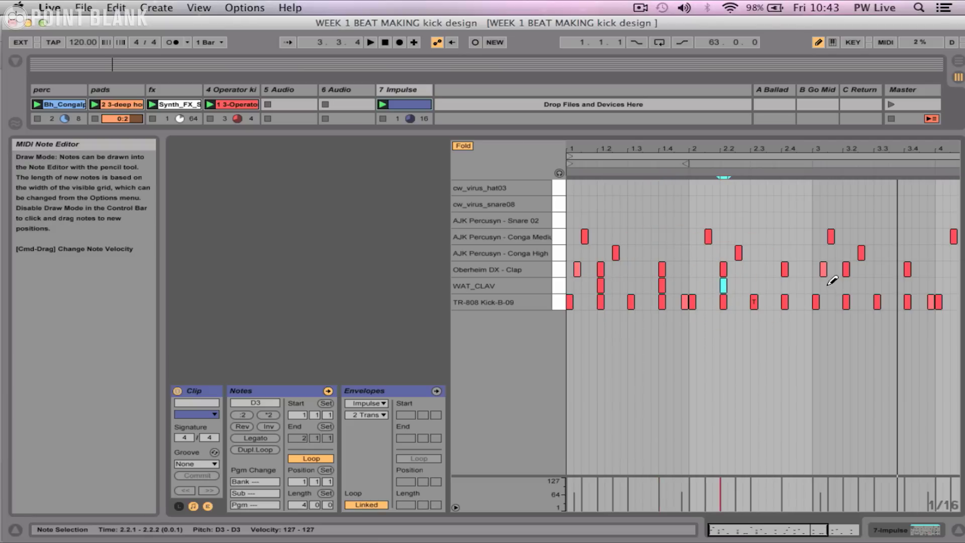
pyautogui.click(846, 286)
pyautogui.click(785, 285)
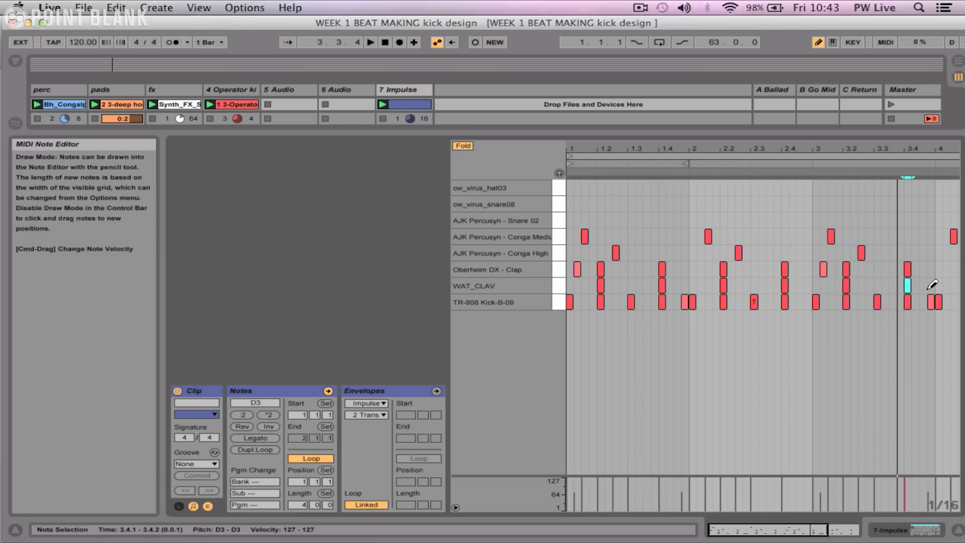
# Set the note editor's Fixed Grid to Off
pyautogui.moveTo(774, 529); pyautogui.dragTo(775, 538)
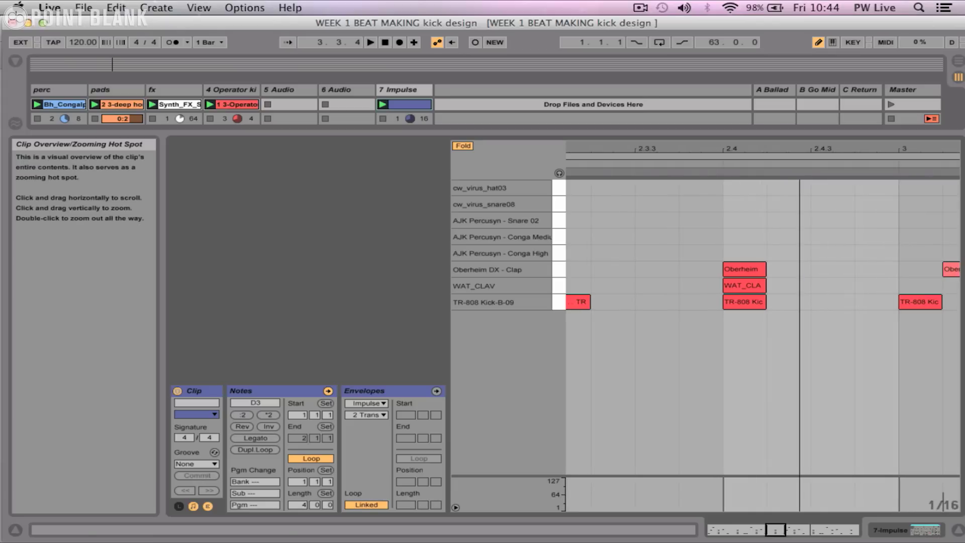
pyautogui.rightClick(798, 269)
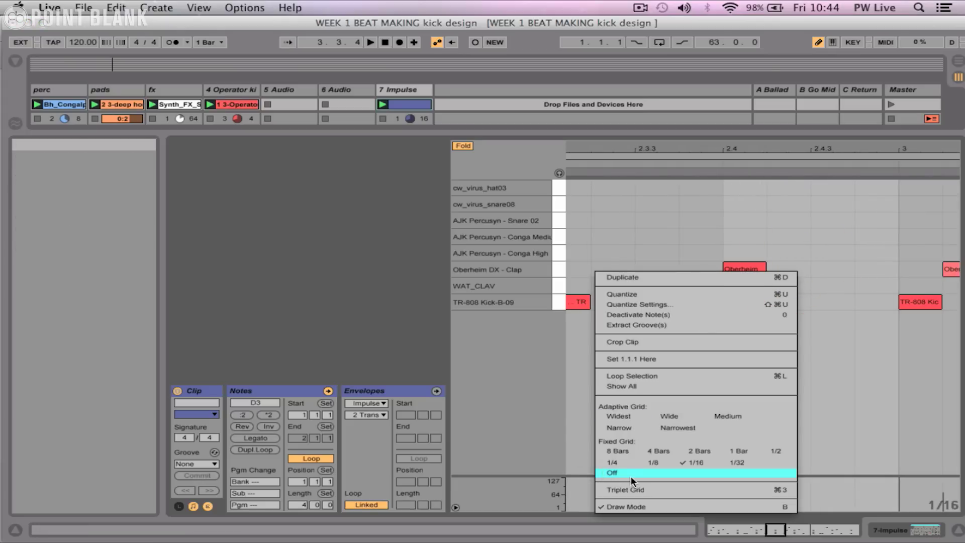
pyautogui.click(614, 473)
# Set the grid to 1/16 and draw WAT_CLAV hits on beats 2 and 4 of bar 4
pyautogui.doubleClick(753, 157)
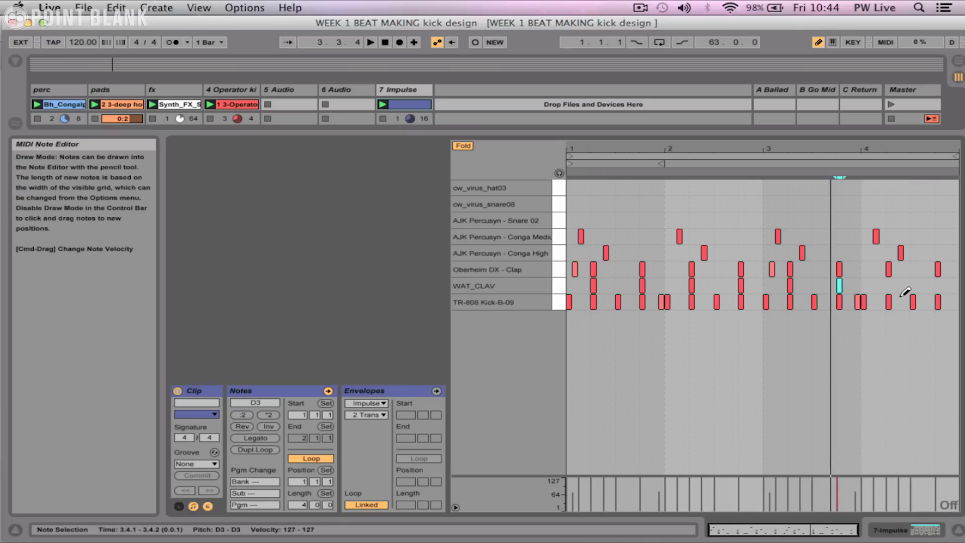
pyautogui.rightClick(811, 217)
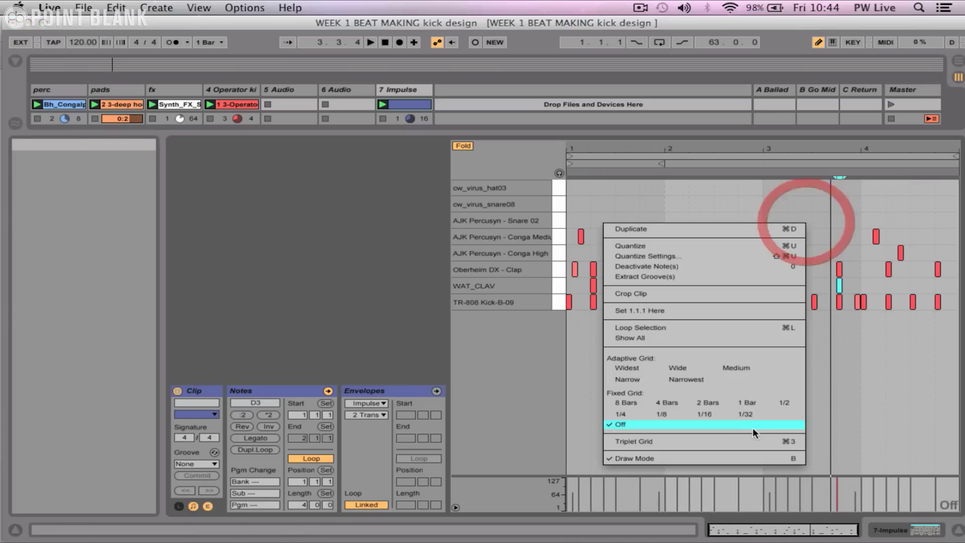
pyautogui.click(712, 414)
pyautogui.click(888, 286)
pyautogui.click(937, 285)
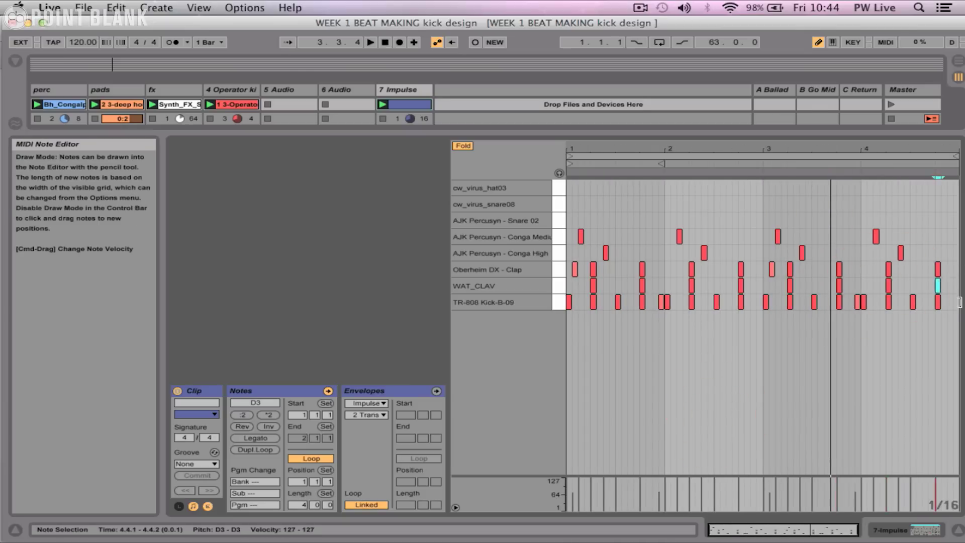
# Turn the grid off again, leave Draw Mode and select every WAT_CLAV note
pyautogui.rightClick(741, 214)
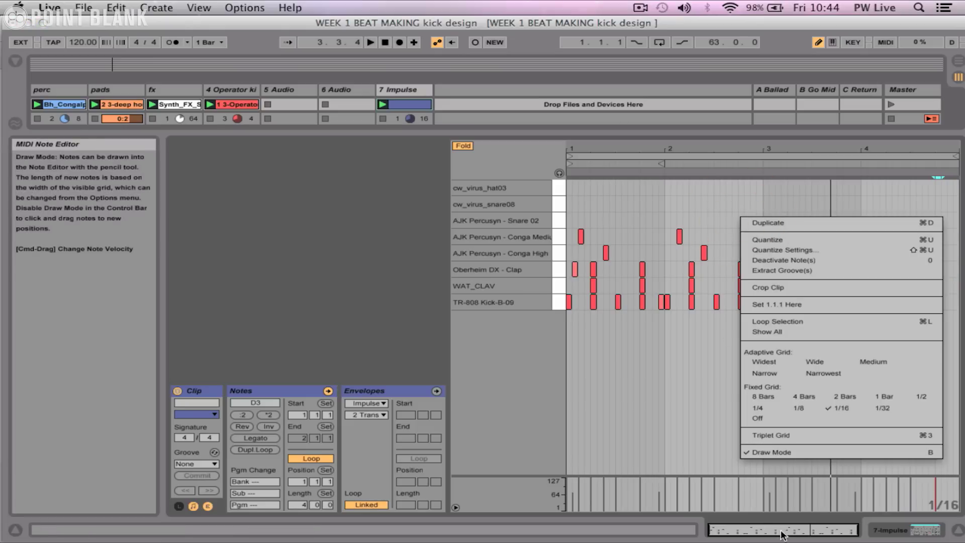
pyautogui.click(767, 421)
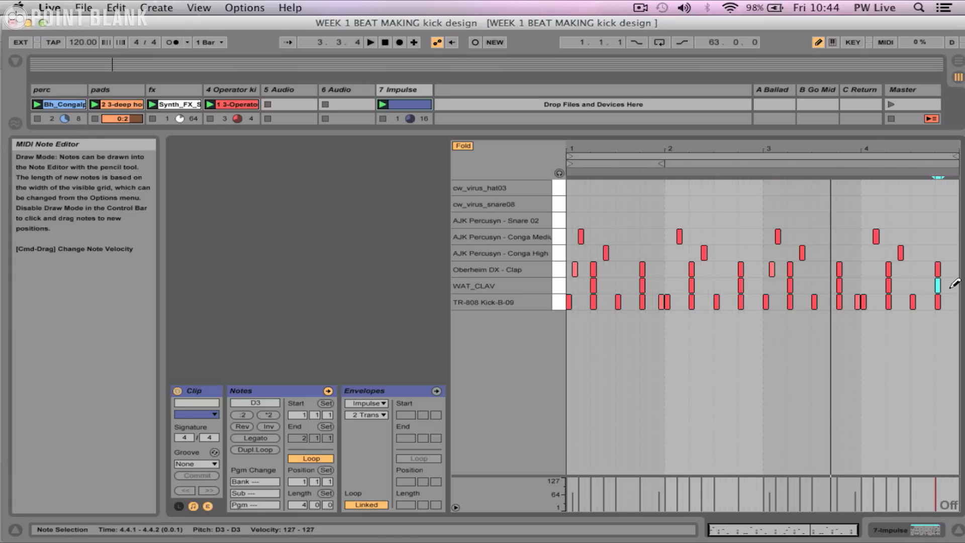
pyautogui.click(818, 43)
pyautogui.moveTo(950, 284); pyautogui.dragTo(531, 291)
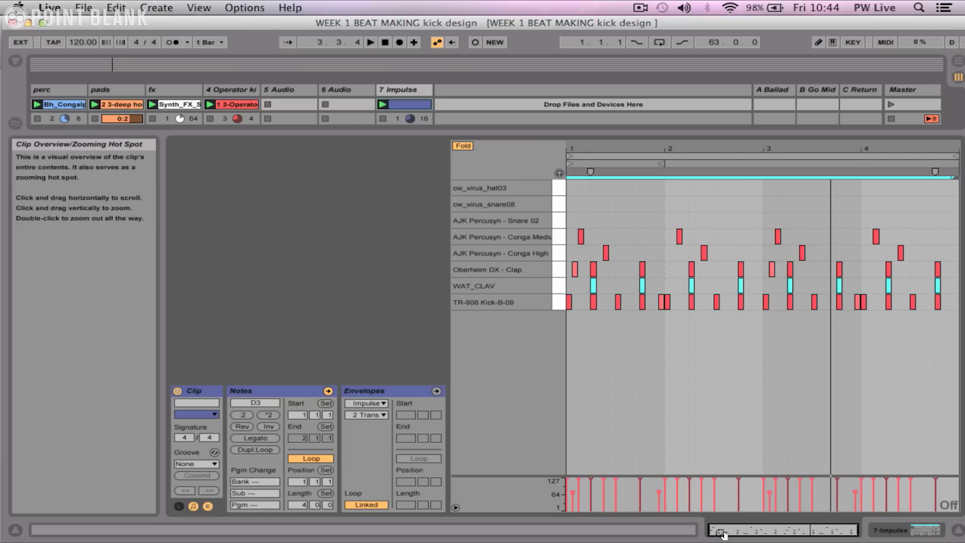
# Nudge the selected WAT_CLAV notes slightly earlier so they flam against the claps
pyautogui.moveTo(722, 533)
pyautogui.mouseDown()
pyautogui.moveTo(718, 542)
pyautogui.moveTo(719, 531)
pyautogui.mouseUp()
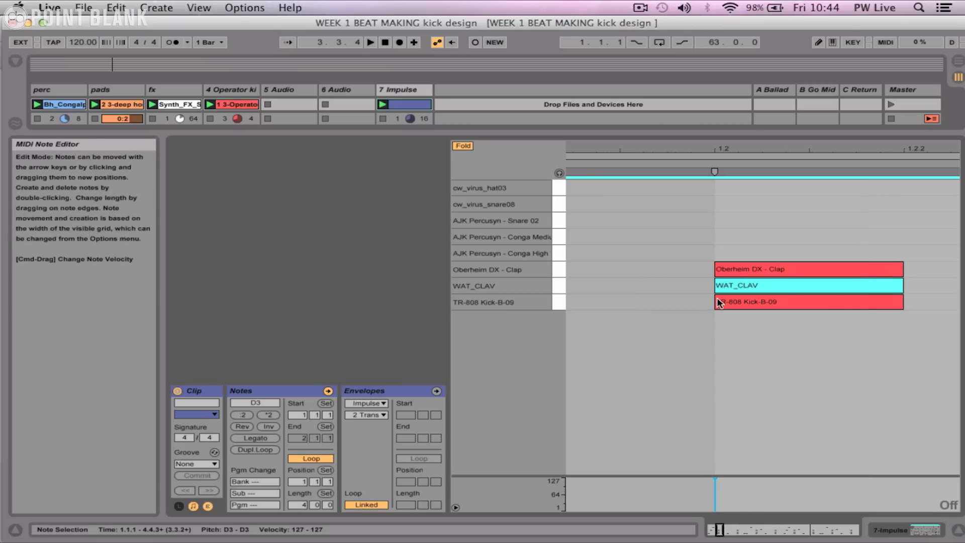
pyautogui.hotkey('alt', 'Left')
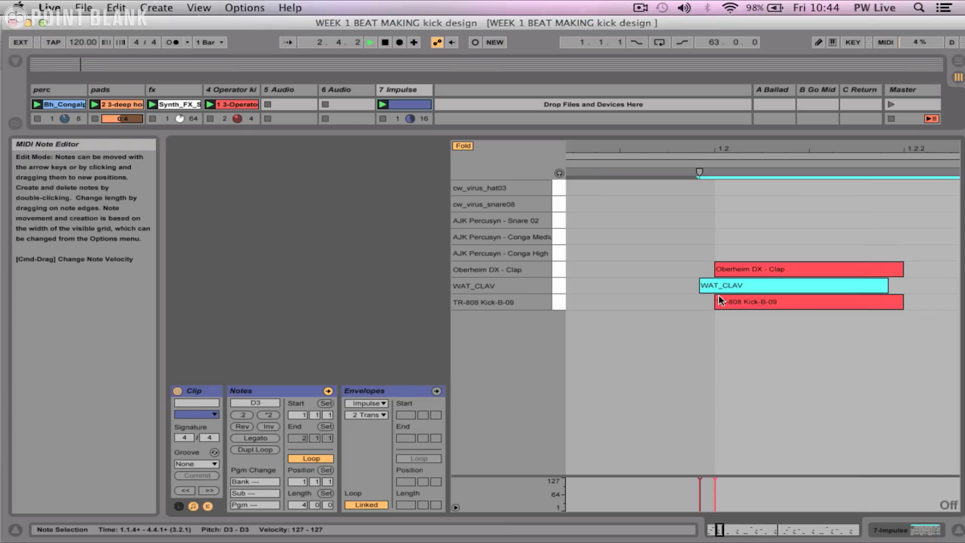
pyautogui.press('space')
# Hide the Detail View and reopen the Impulse clip for editing
pyautogui.click(958, 531)
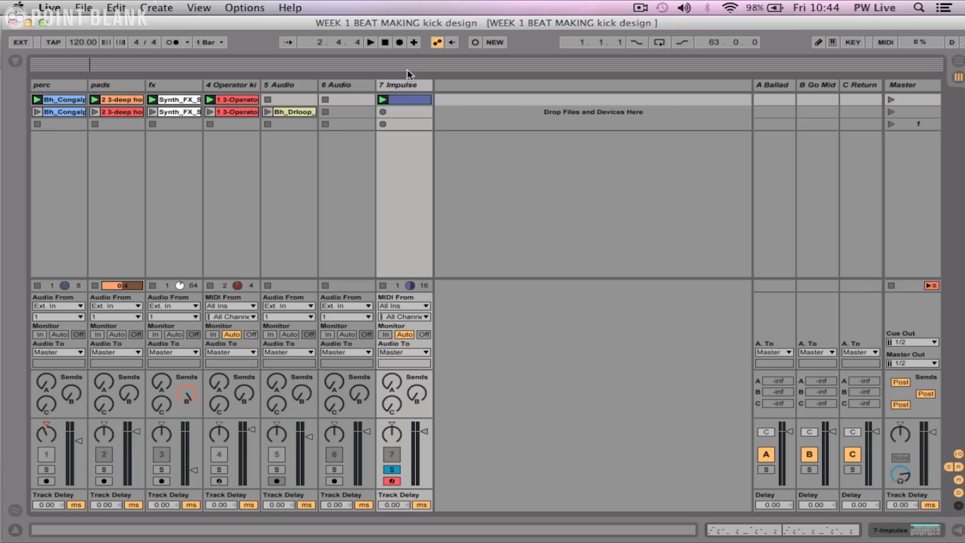
pyautogui.click(409, 99)
pyautogui.doubleClick(412, 98)
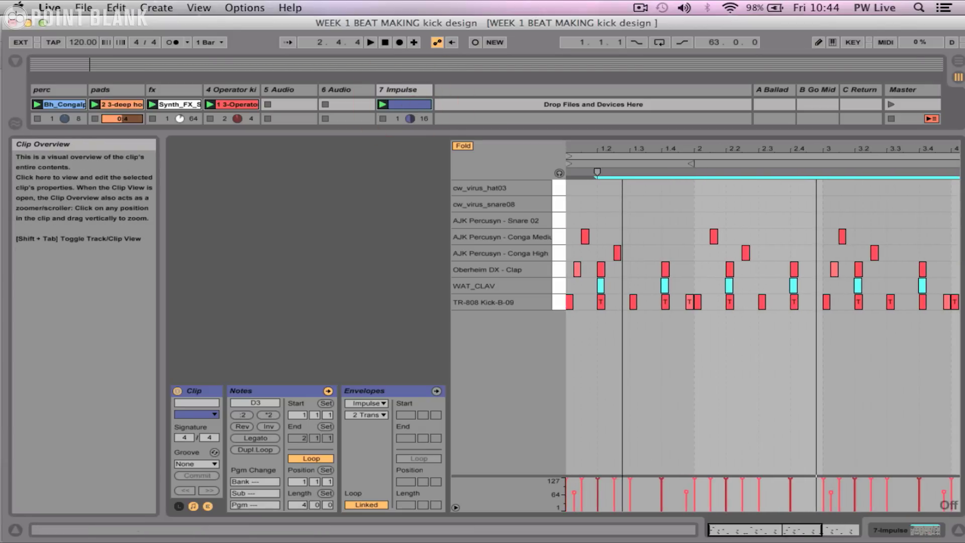
# Set the grid to 1/16 and pencil an extra clap at the very end of bar 4
pyautogui.rightClick(836, 241)
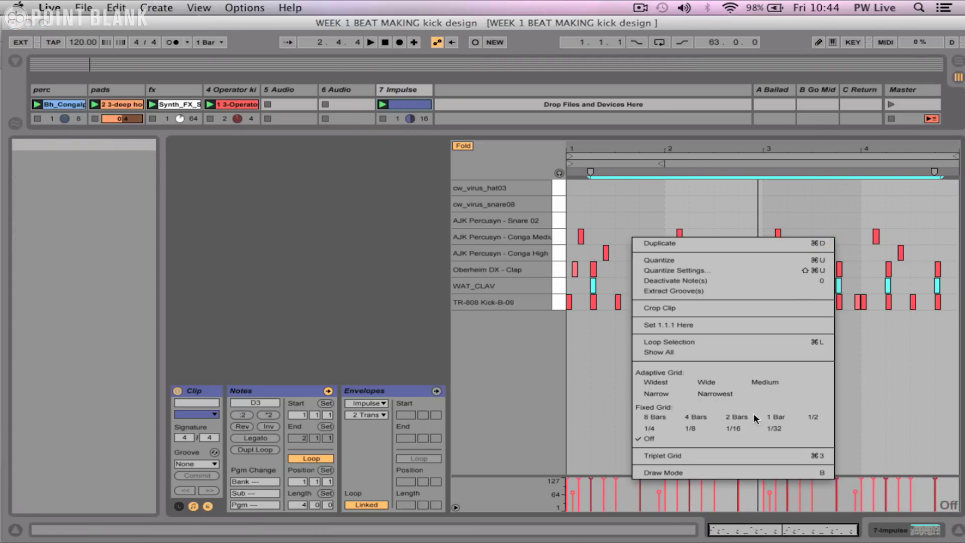
pyautogui.click(764, 427)
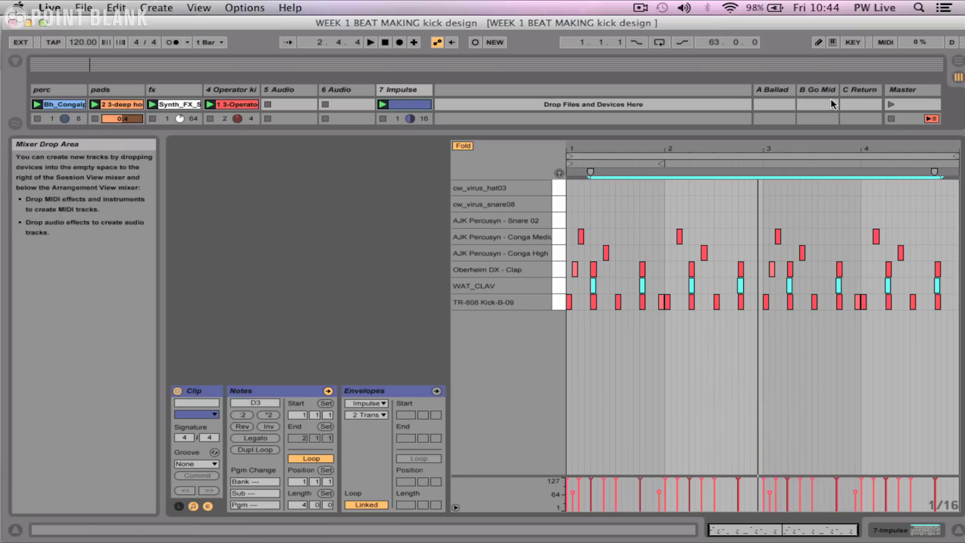
pyautogui.click(819, 42)
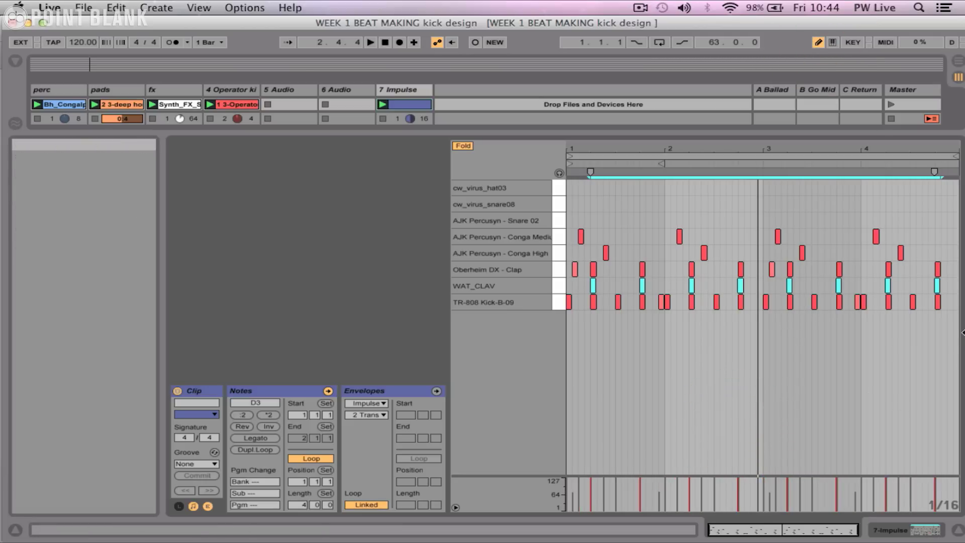
pyautogui.click(955, 270)
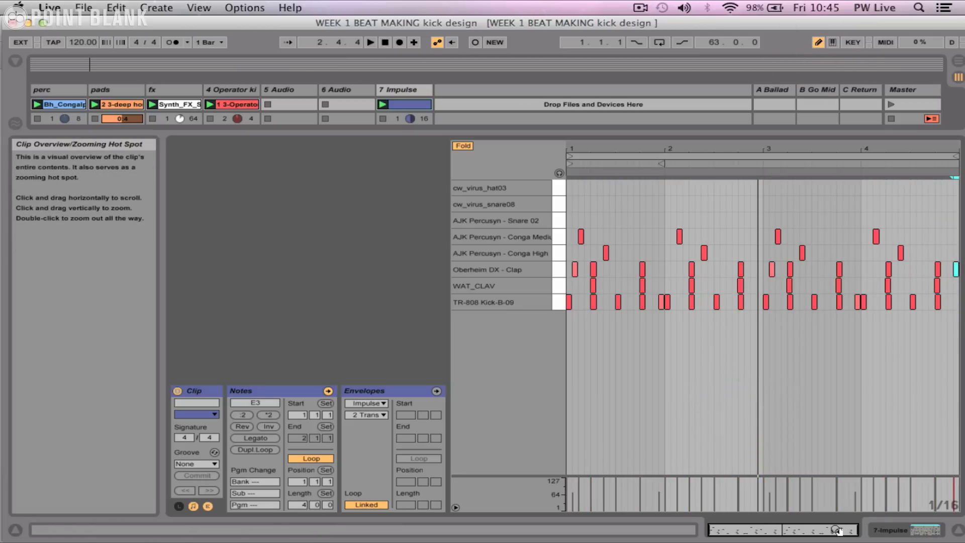
pyautogui.moveTo(837, 530); pyautogui.dragTo(824, 538)
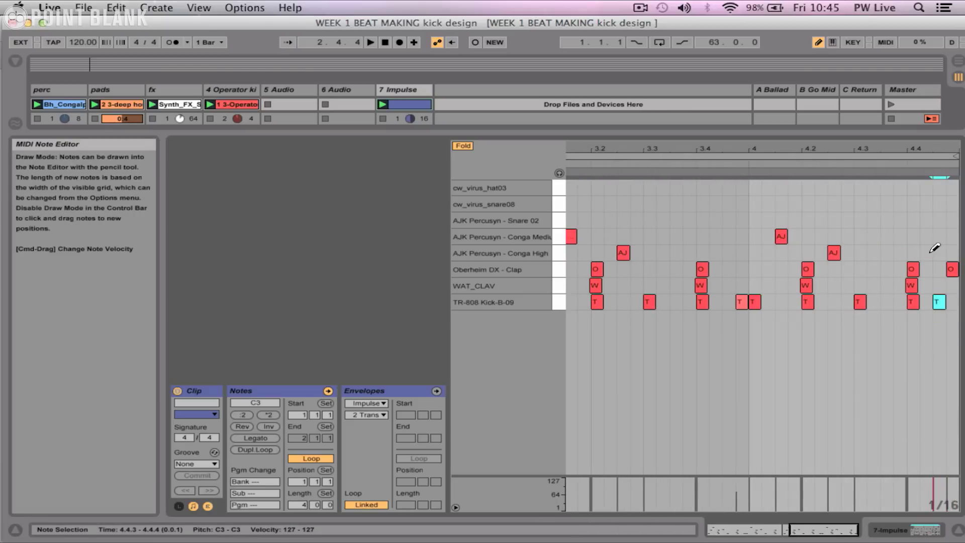
pyautogui.moveTo(799, 530); pyautogui.dragTo(591, 247)
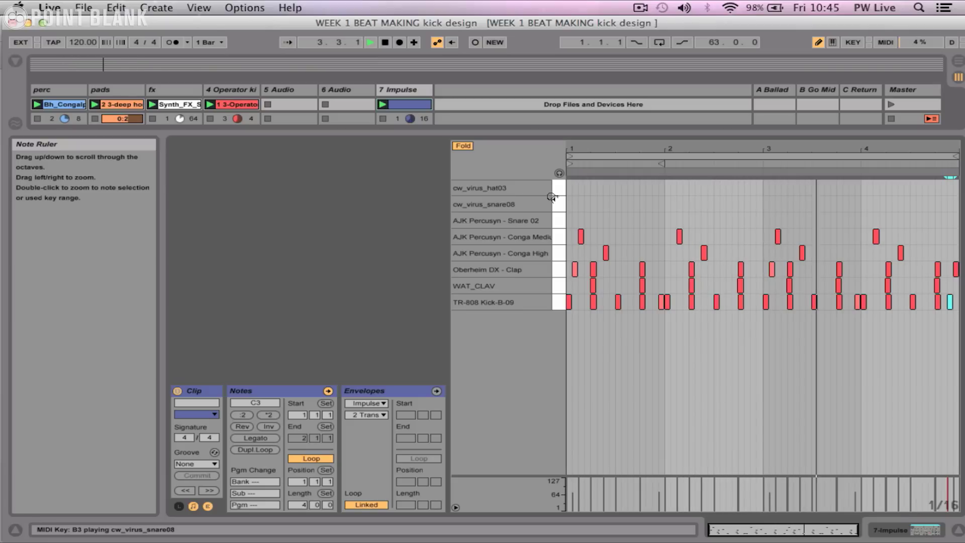
# Delete the WAT_CLAV notes on beat 2 of each bar, then audition the loop
pyautogui.click(817, 42)
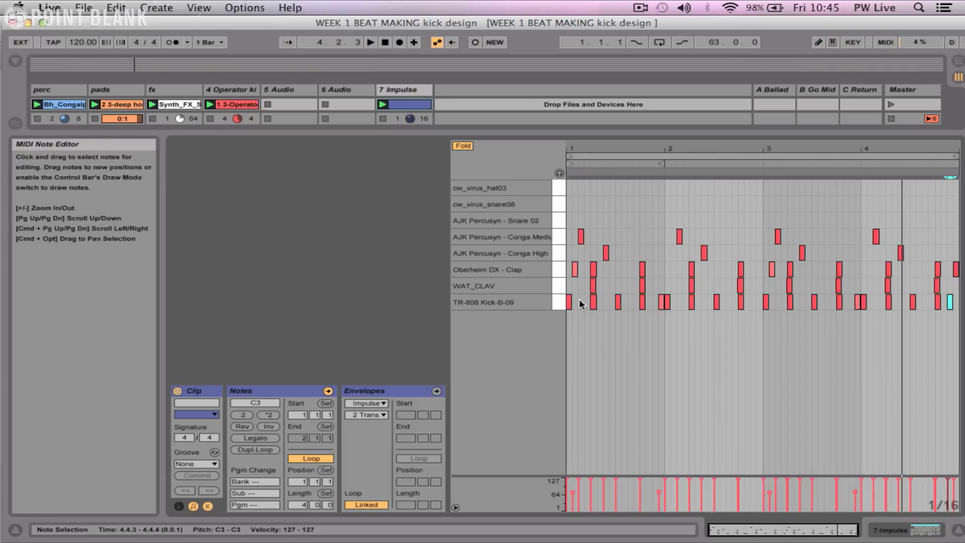
pyautogui.moveTo(606, 288); pyautogui.dragTo(607, 287)
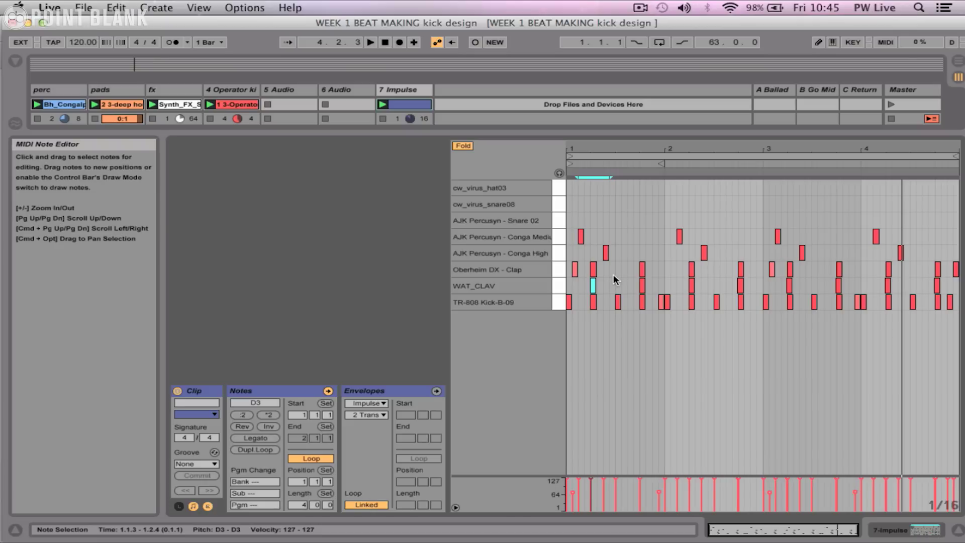
pyautogui.press('Delete')
pyautogui.click(689, 286)
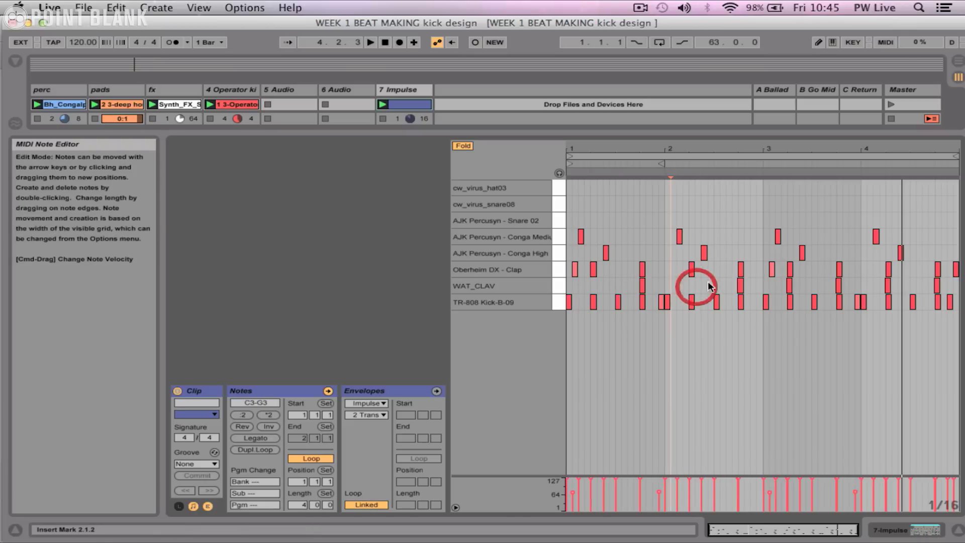
pyautogui.doubleClick(788, 286)
pyautogui.doubleClick(887, 286)
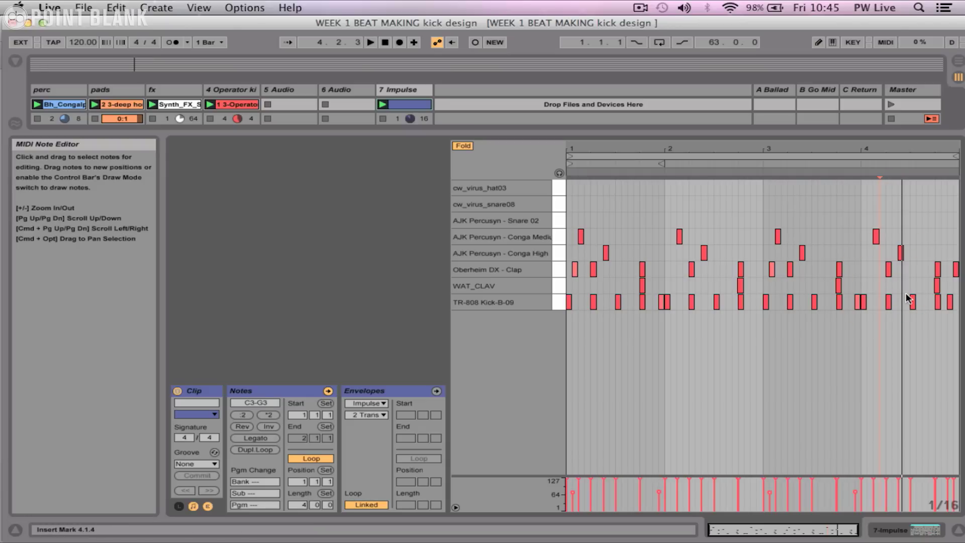
pyautogui.press('space')
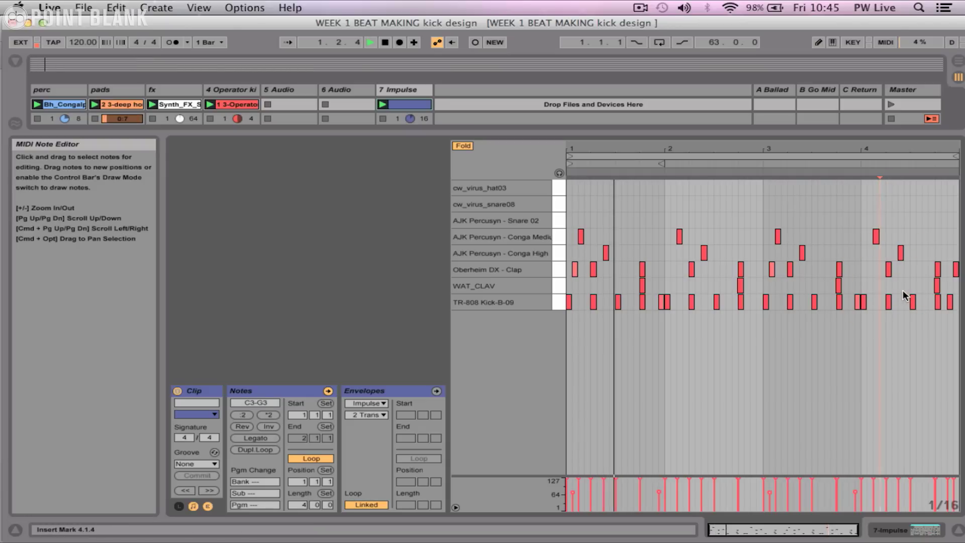
pyautogui.press('space')
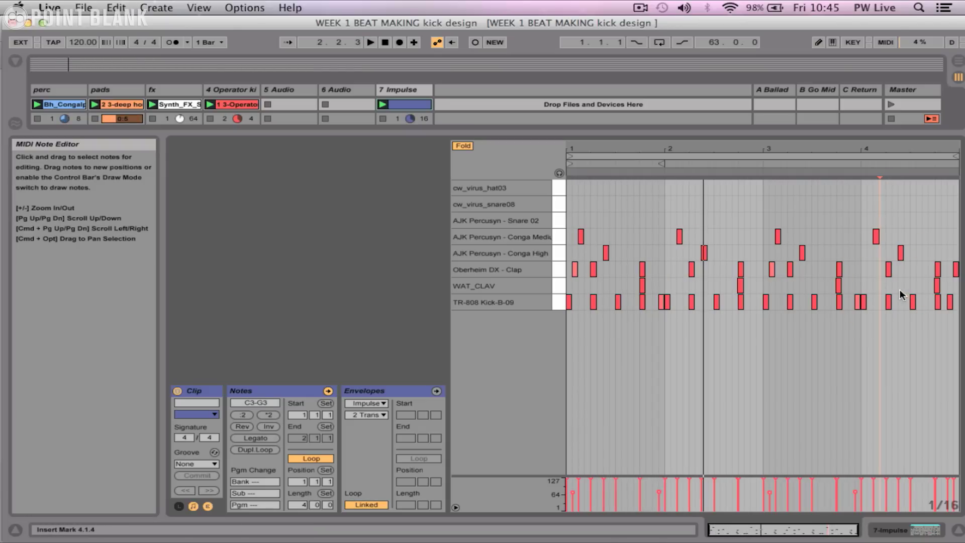
# Draw cw_virus_snare08 hits just before bars 2 and 3, plus Snare 02 hits in bars 1 and 3
pyautogui.click(817, 43)
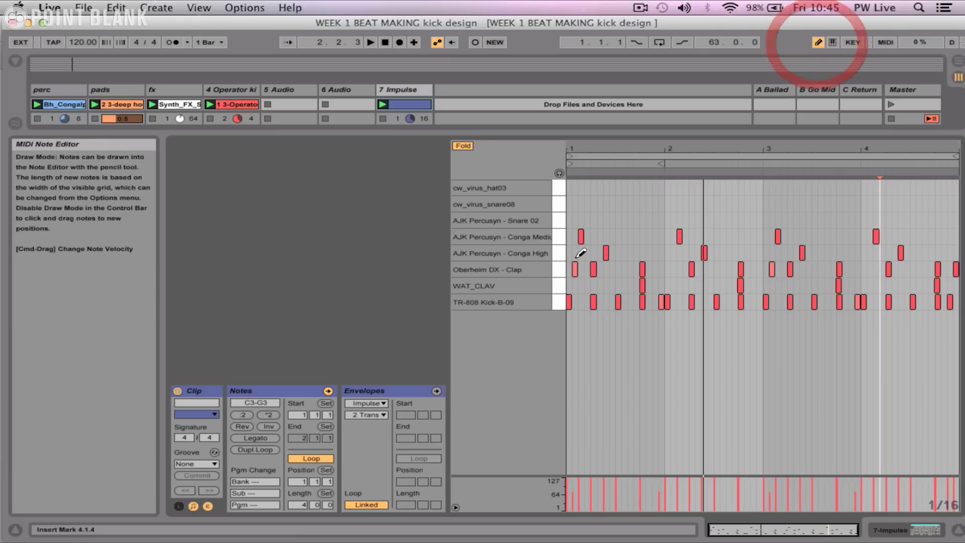
pyautogui.click(587, 220)
pyautogui.press('space')
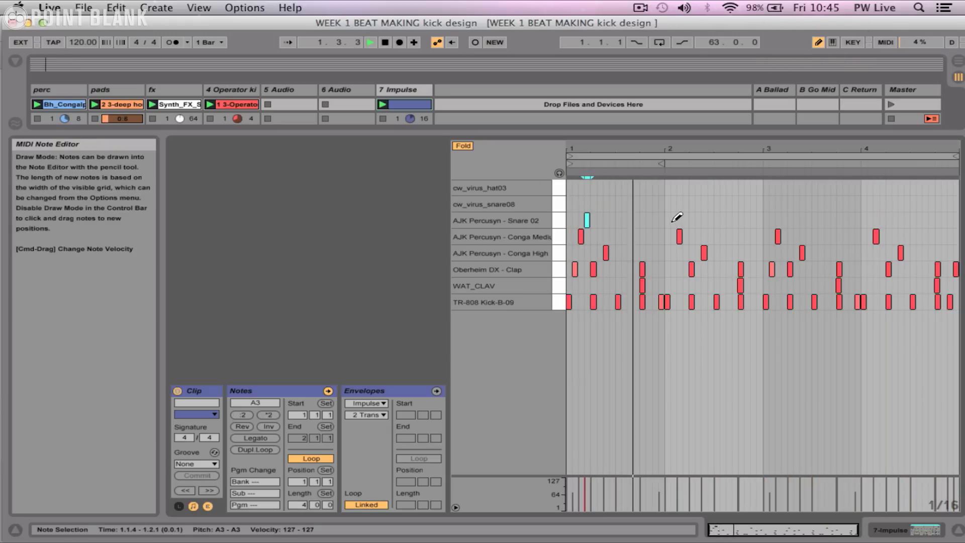
pyautogui.click(654, 204)
pyautogui.press('space')
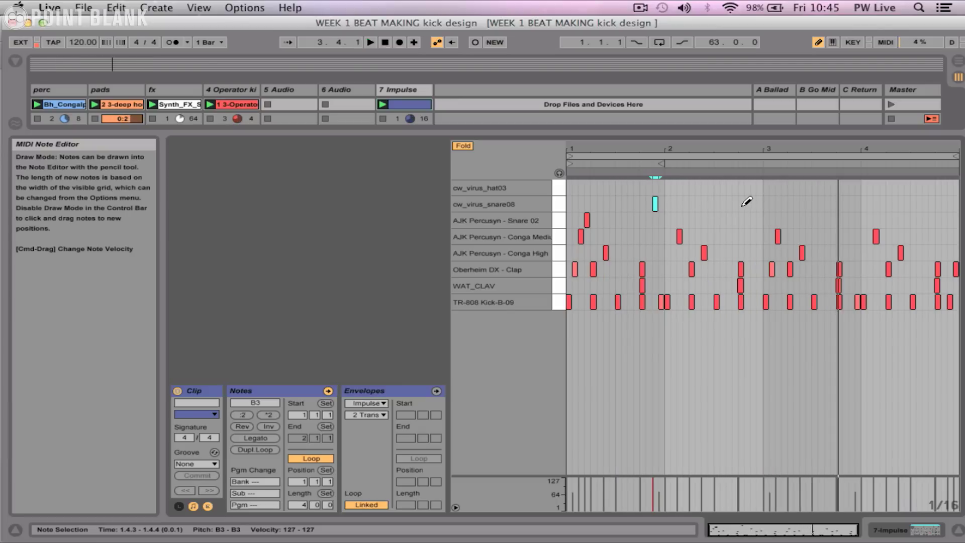
pyautogui.click(759, 204)
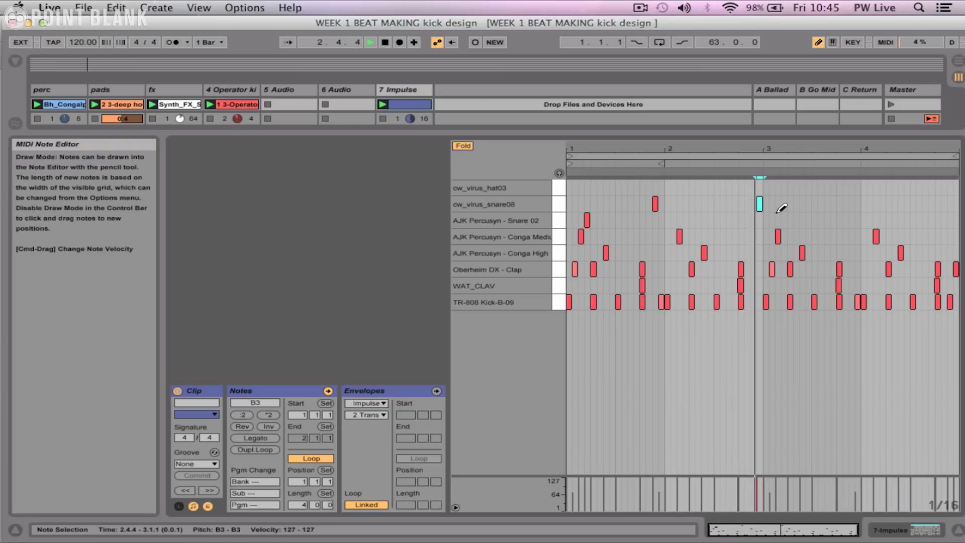
pyautogui.press('space')
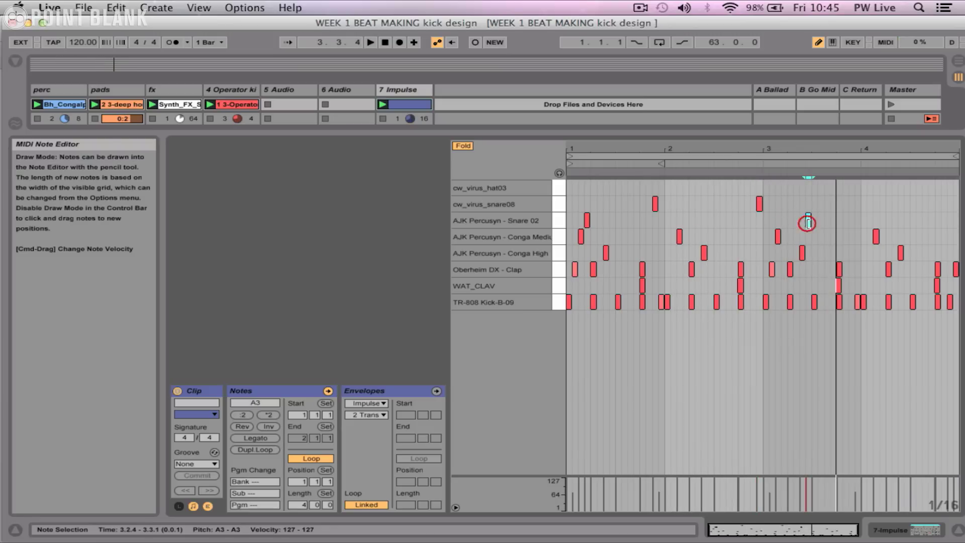
pyautogui.press('space')
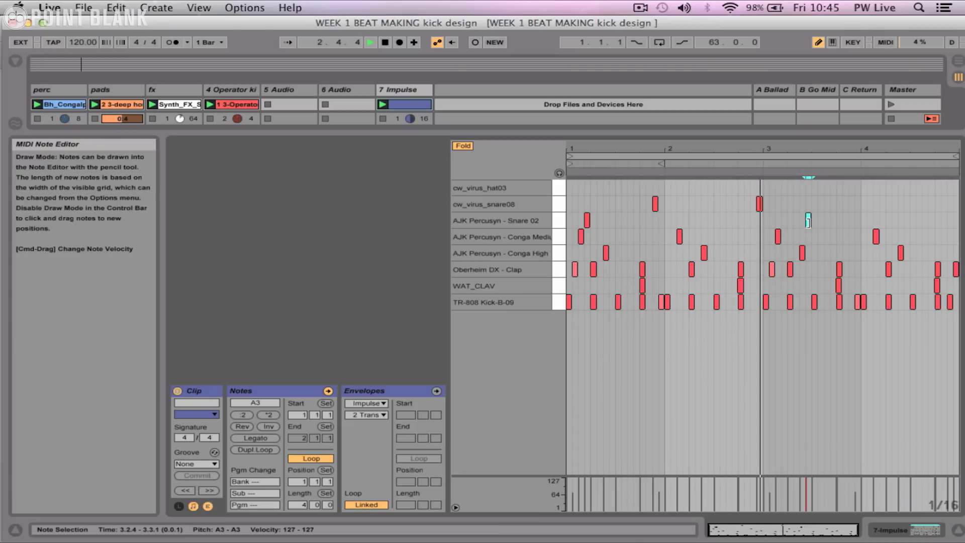
pyautogui.click(852, 220)
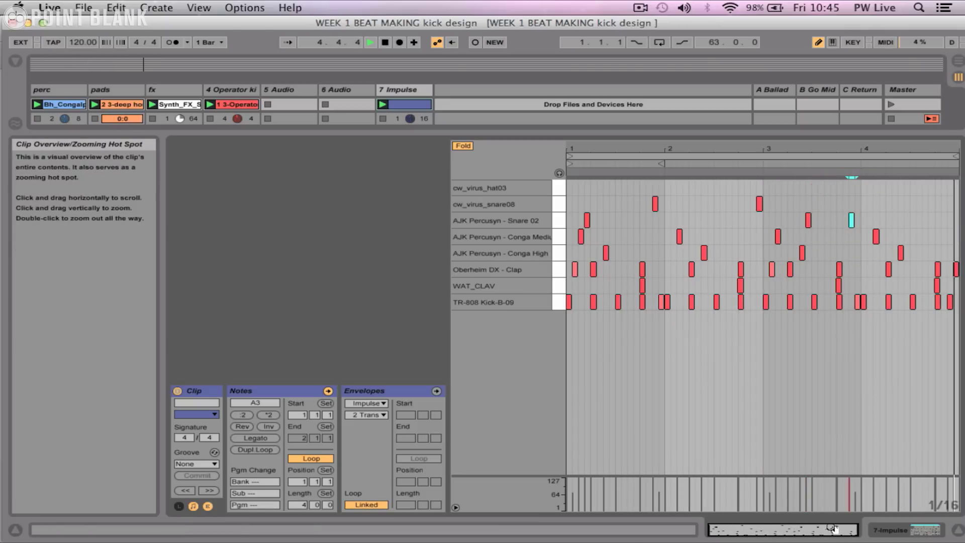
# Move the Snare 02 hit from 4.4.1 to 4.4.2 and add another at 4.4.4
pyautogui.moveTo(831, 527); pyautogui.dragTo(824, 540)
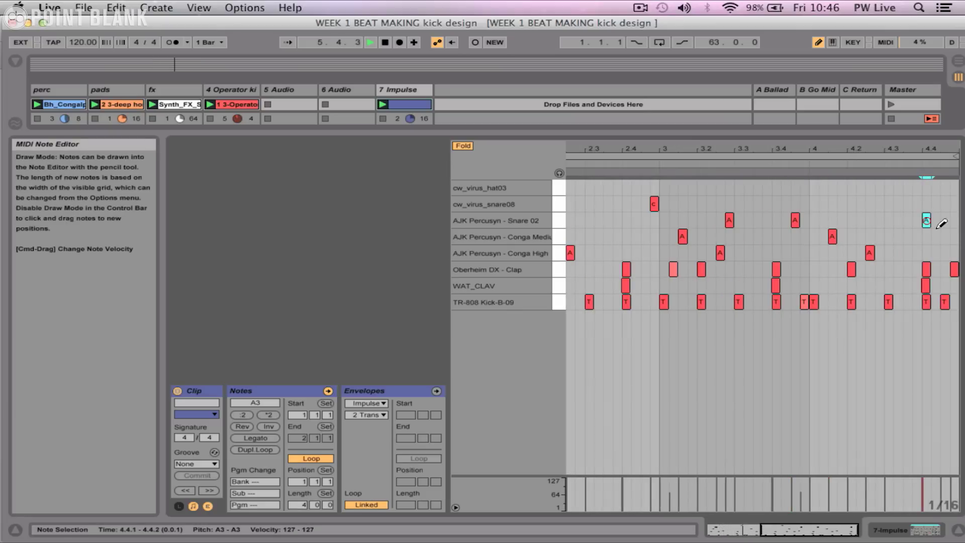
pyautogui.click(935, 221)
pyautogui.click(927, 221)
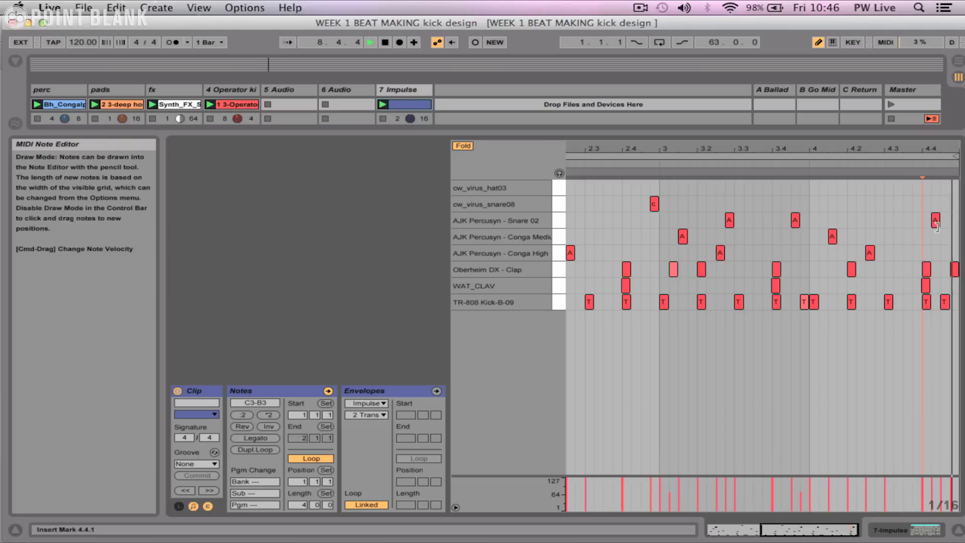
pyautogui.click(954, 221)
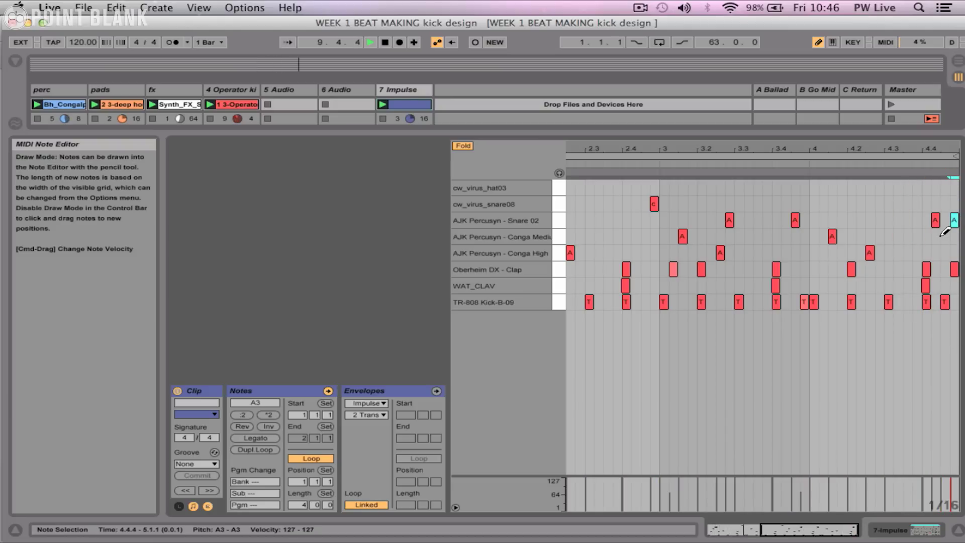
pyautogui.doubleClick(783, 529)
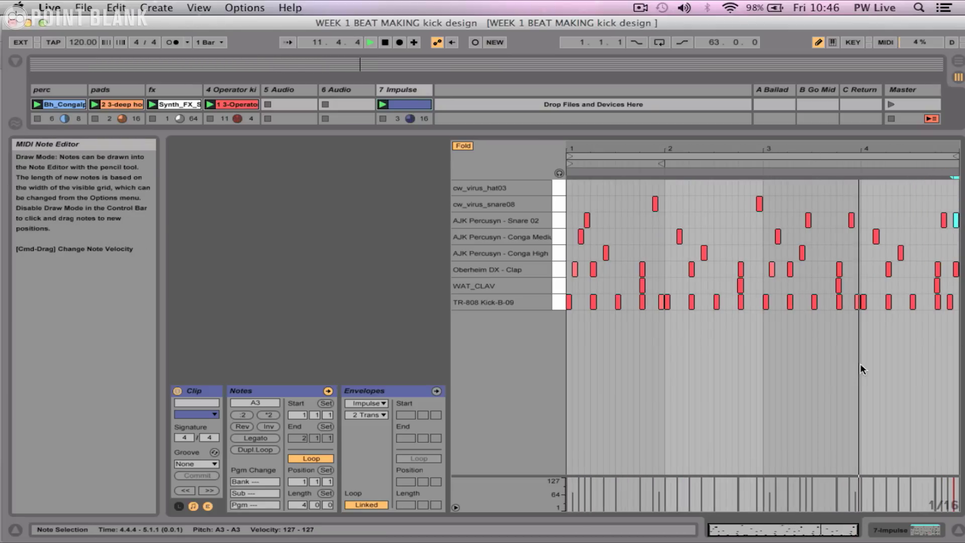
# Add a kick at 4.1.3 and lower the late bar-4 kick's velocity from 127 to 65
pyautogui.click(875, 302)
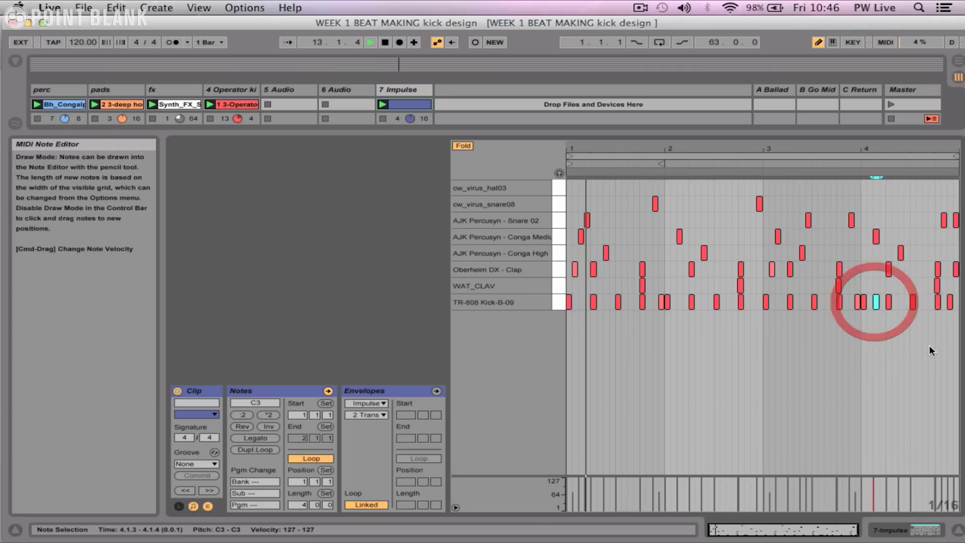
pyautogui.click(873, 484)
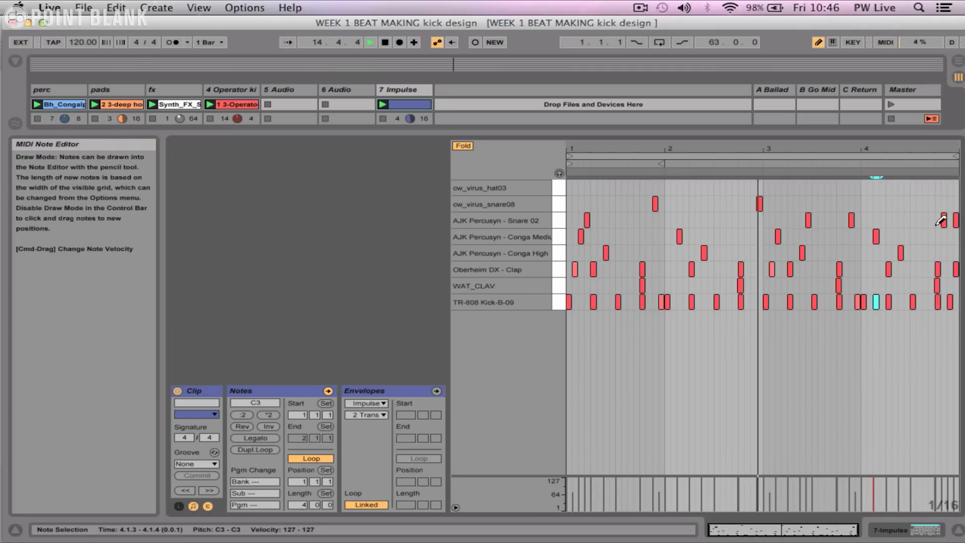
pyautogui.click(818, 42)
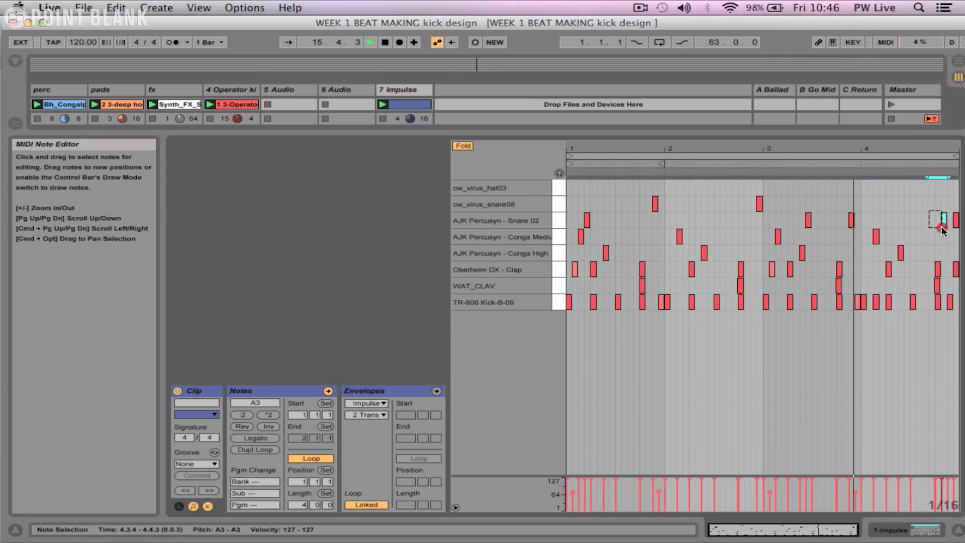
pyautogui.click(943, 219)
pyautogui.keyDown('shift'); pyautogui.click(808, 220); pyautogui.keyUp('shift')
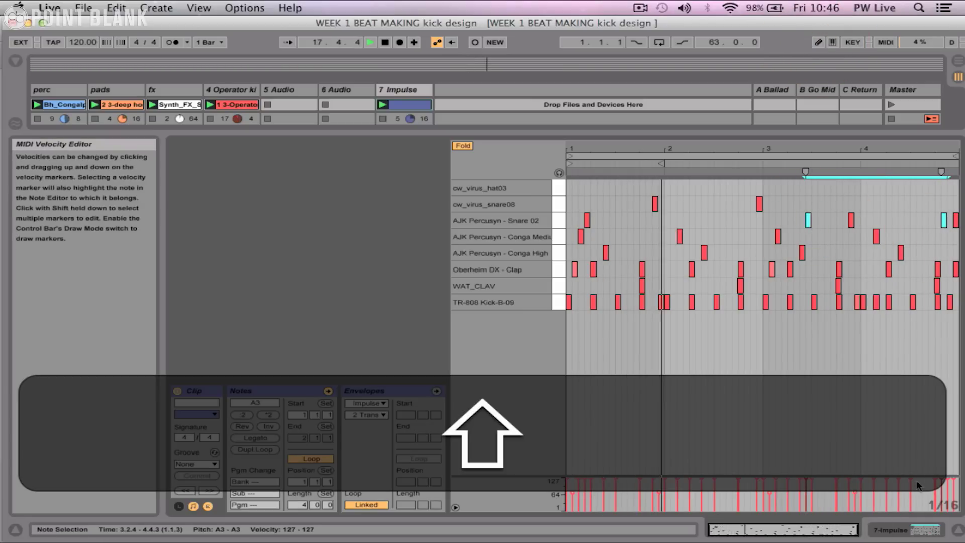
pyautogui.keyDown('shift'); pyautogui.click(934, 480); pyautogui.keyUp('shift')
pyautogui.moveTo(934, 479); pyautogui.dragTo(935, 493)
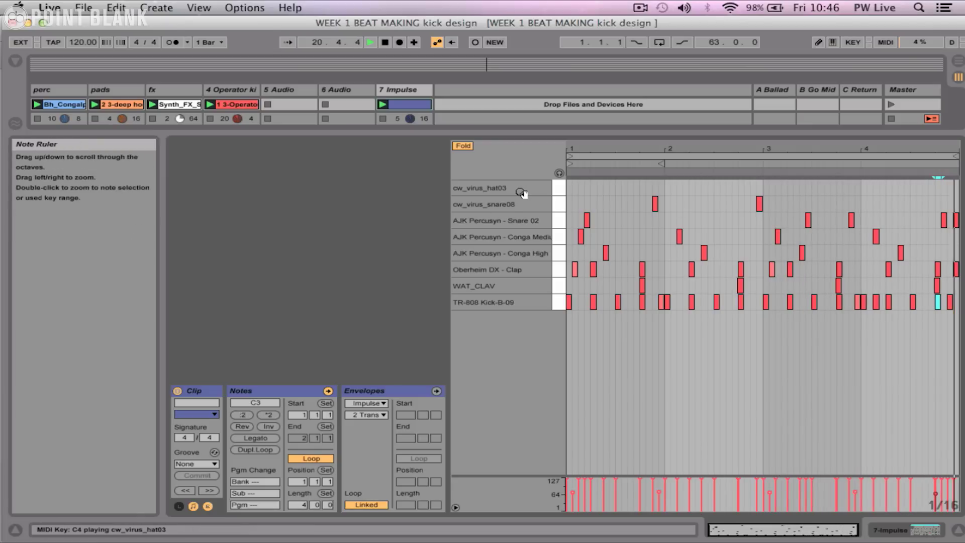
# Draw open cw_virus_hat03 hits on the off-beat eighths of bar 1 and play them back
pyautogui.click(818, 42)
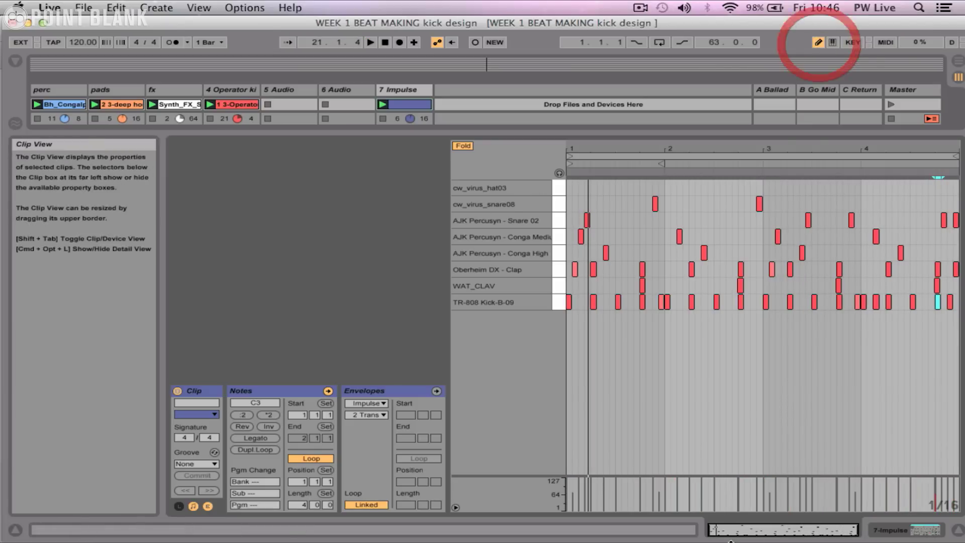
pyautogui.moveTo(663, 160); pyautogui.dragTo(663, 193)
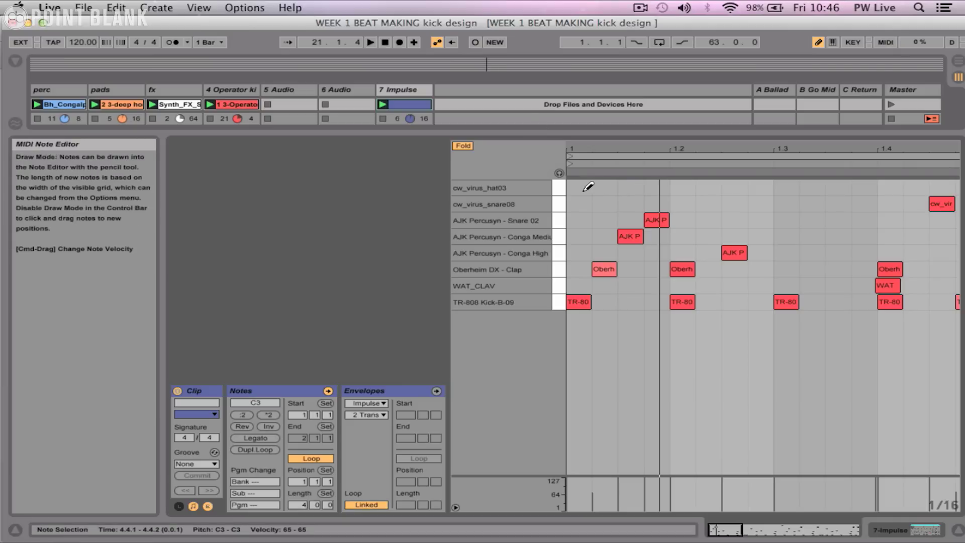
pyautogui.click(637, 188)
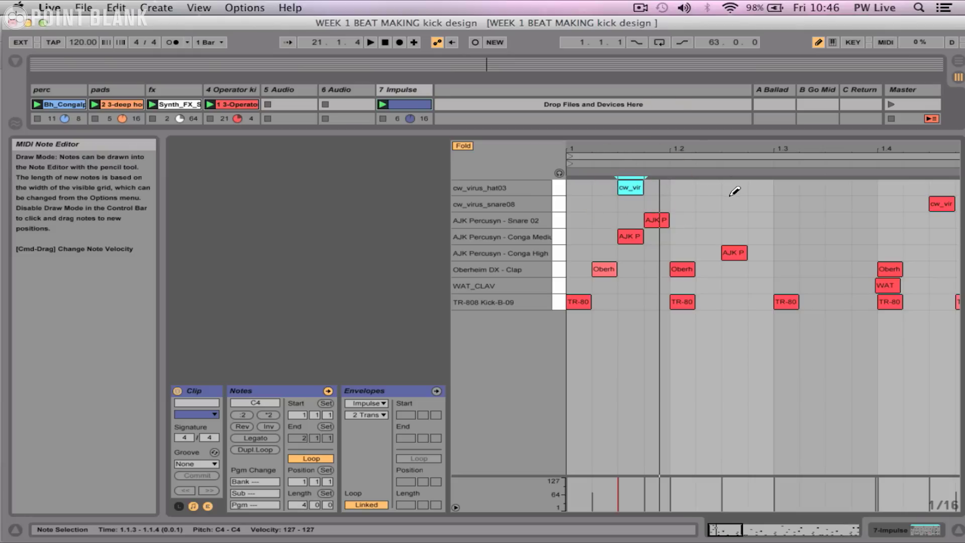
pyautogui.moveTo(734, 150)
pyautogui.mouseDown()
pyautogui.moveTo(734, 120)
pyautogui.moveTo(733, 145)
pyautogui.mouseUp()
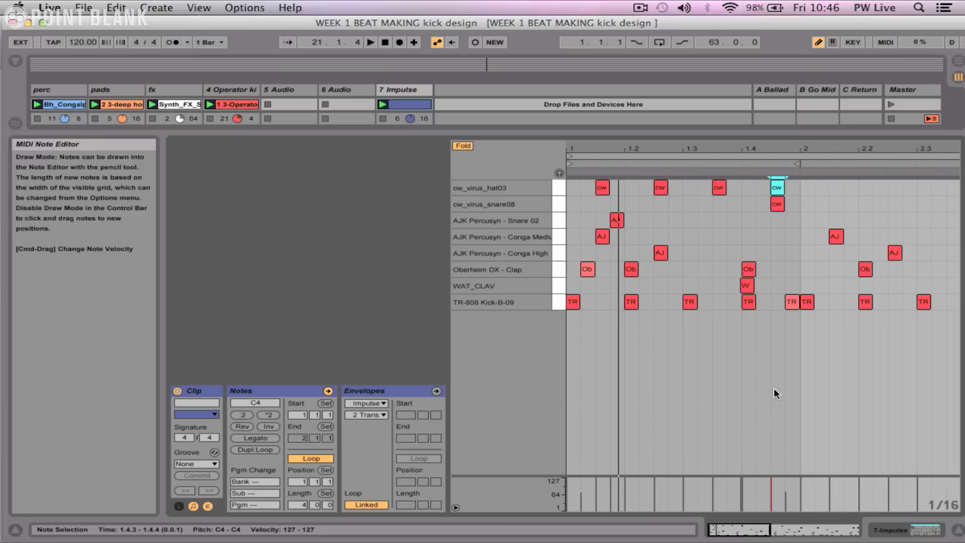
pyautogui.press('space')
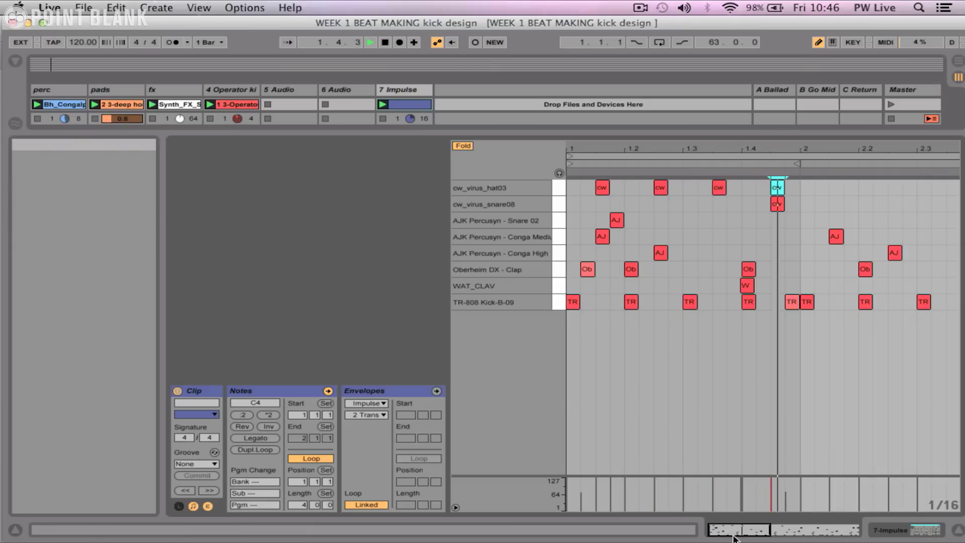
pyautogui.press('space')
pyautogui.moveTo(739, 166); pyautogui.dragTo(698, 150)
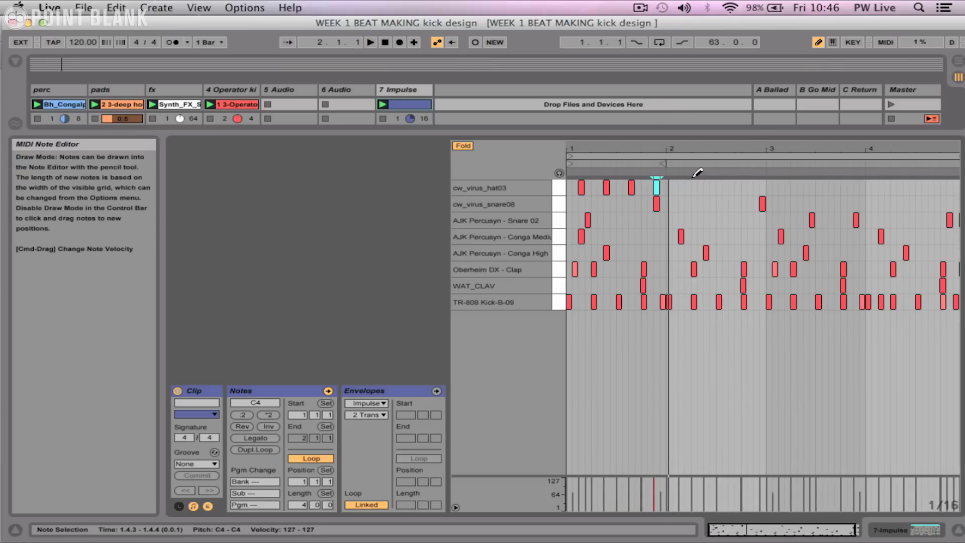
# Duplicate the cw_virus_hat03 offbeat hi-hats from bar 1 into bars 2–4, then show the session mixer
pyautogui.click(818, 42)
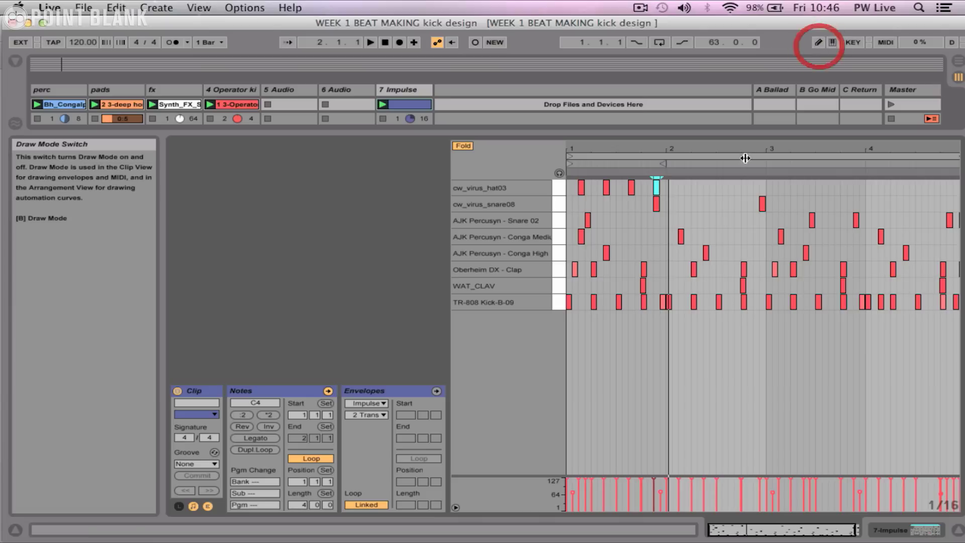
pyautogui.click(500, 188)
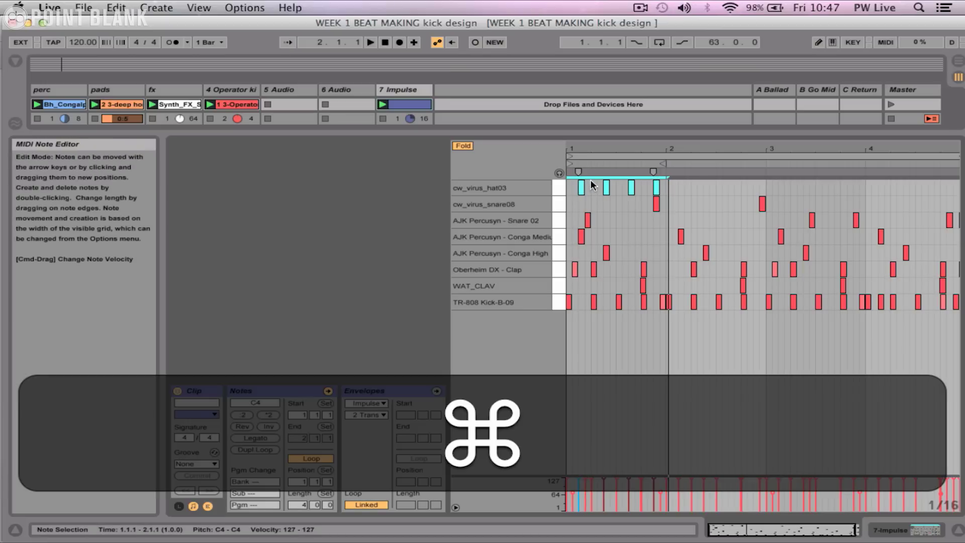
pyautogui.press('super+d')
pyautogui.press('super+d')
pyautogui.press('super+d')
pyautogui.press('super+space')
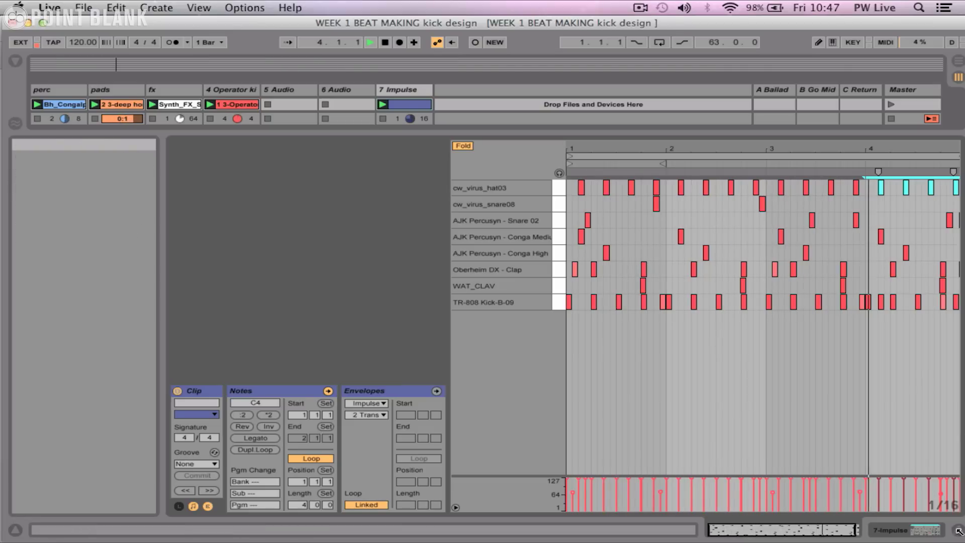
pyautogui.press('super+alt+l')
# Turn off Solo on track 7 Impulse in the mixer
pyautogui.click(396, 471)
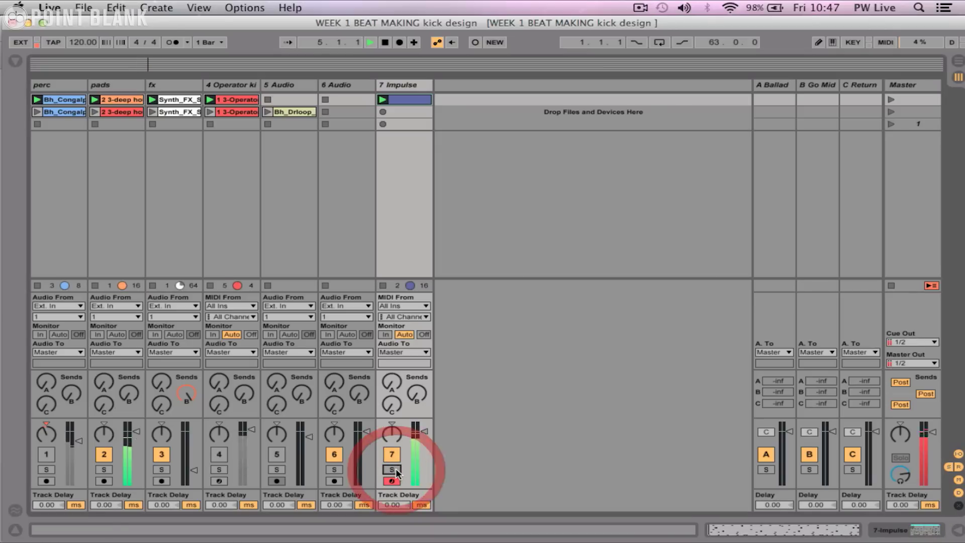